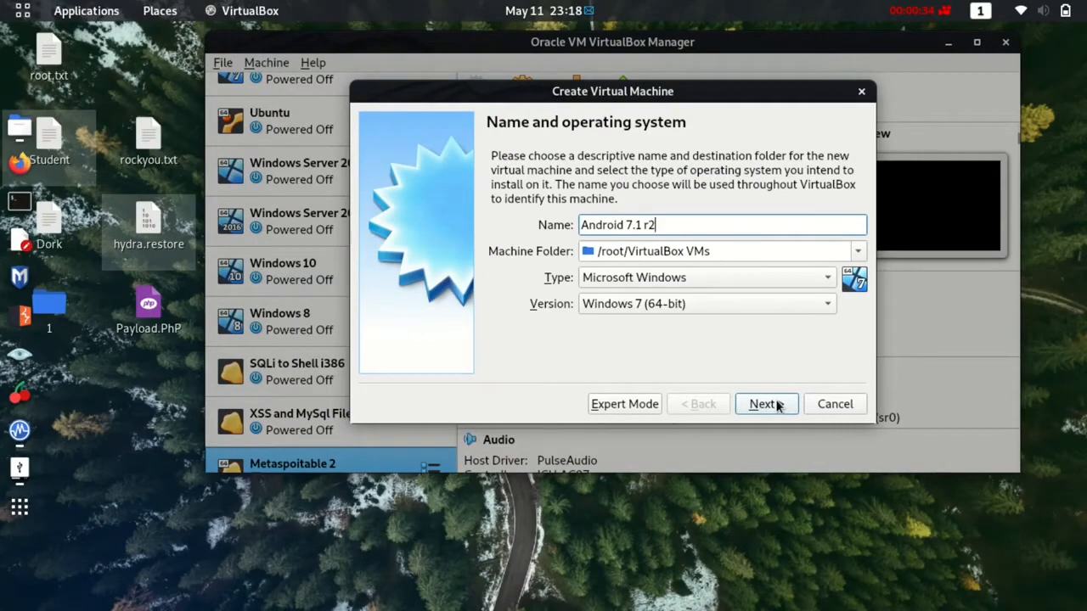
Step: Set the new virtual machine's type to Other, version to Other/Unknown (64-bit), and memory size to 4096 MB
{"action": "left_click", "coordinate": [684, 277]}
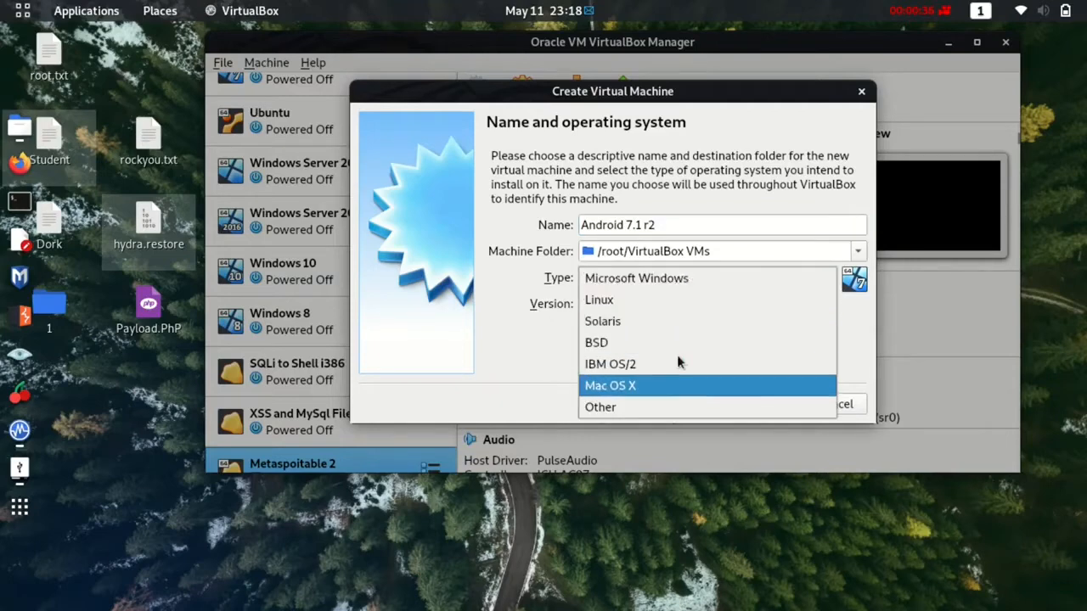
{"action": "left_click", "coordinate": [678, 406]}
{"action": "left_click", "coordinate": [652, 306]}
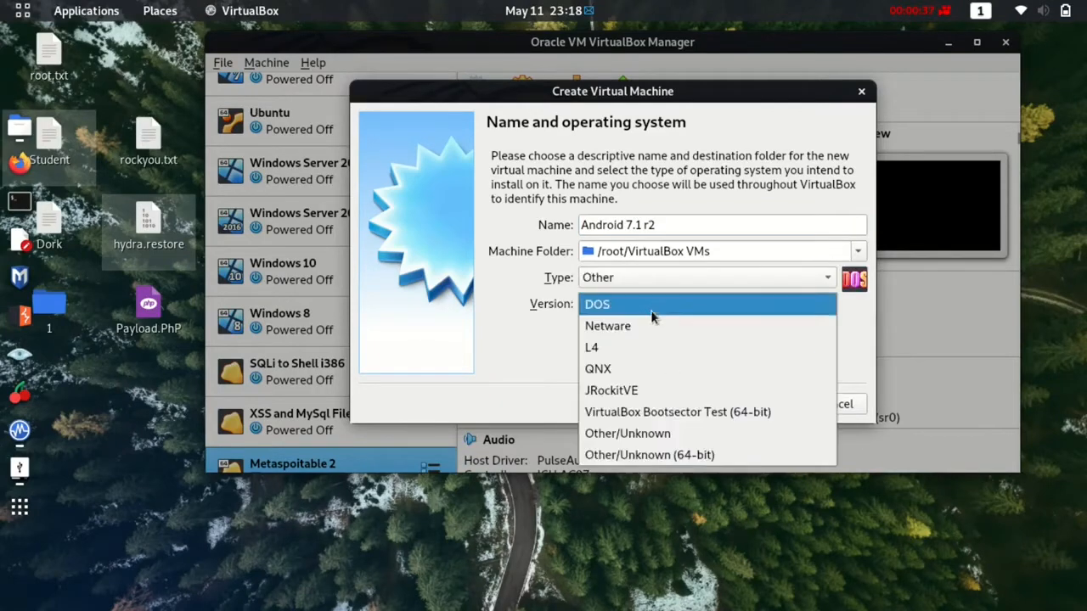
{"action": "left_click", "coordinate": [686, 454]}
{"action": "left_click", "coordinate": [766, 403]}
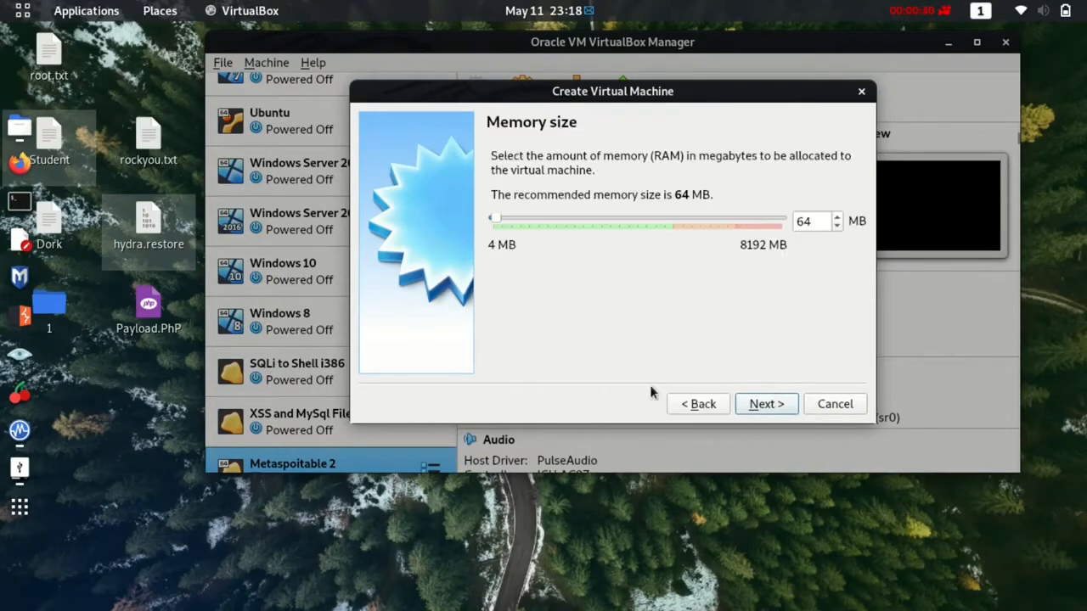
{"action": "left_click_drag", "start_coordinate": [500, 220], "coordinate": [637, 220]}
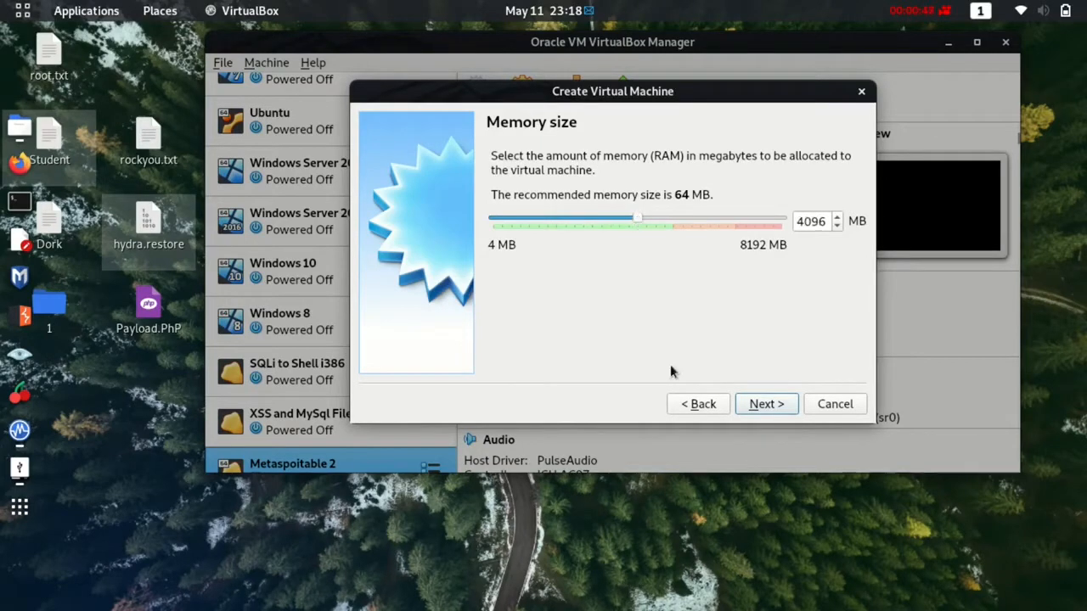
{"action": "left_click", "coordinate": [766, 404]}
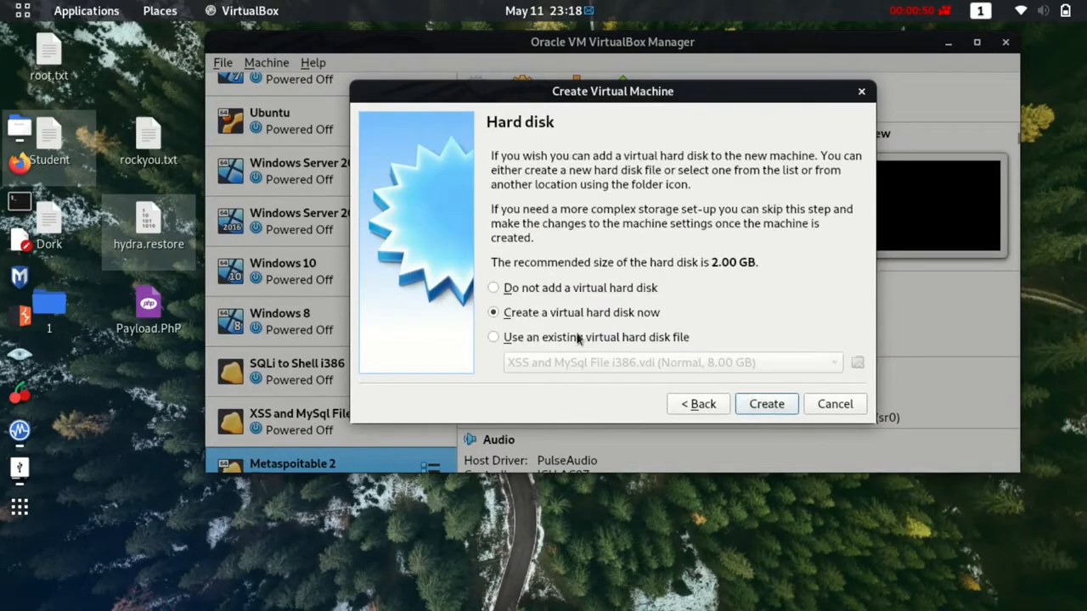
Step: Create a 10 GB VDI virtual hard disk and finish creating the Android 7.1 r2 machine
{"action": "left_click", "coordinate": [772, 404]}
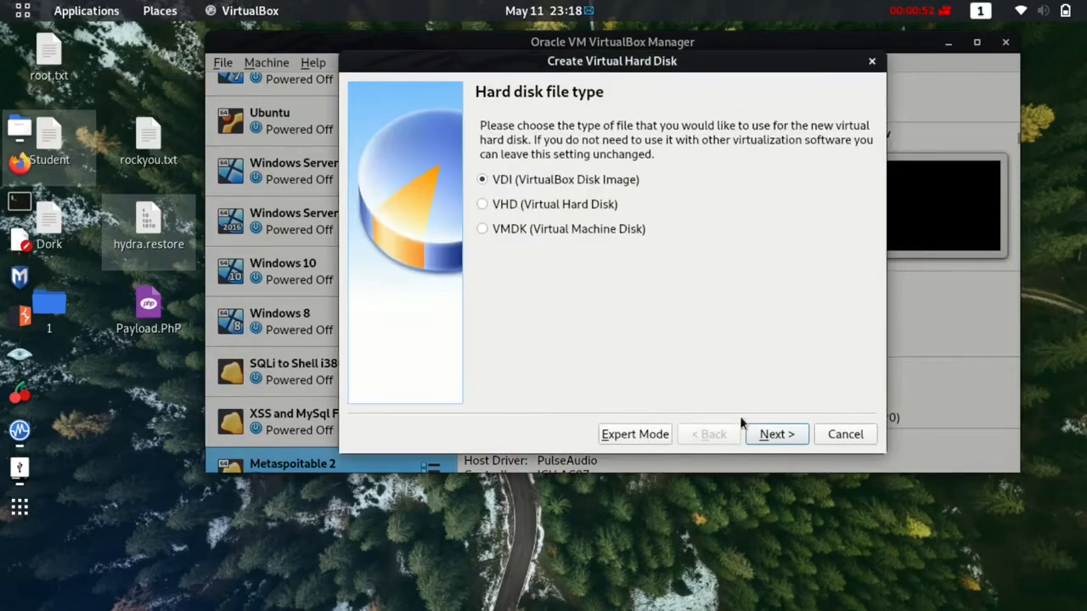
{"action": "left_click", "coordinate": [774, 433]}
{"action": "left_click", "coordinate": [770, 434]}
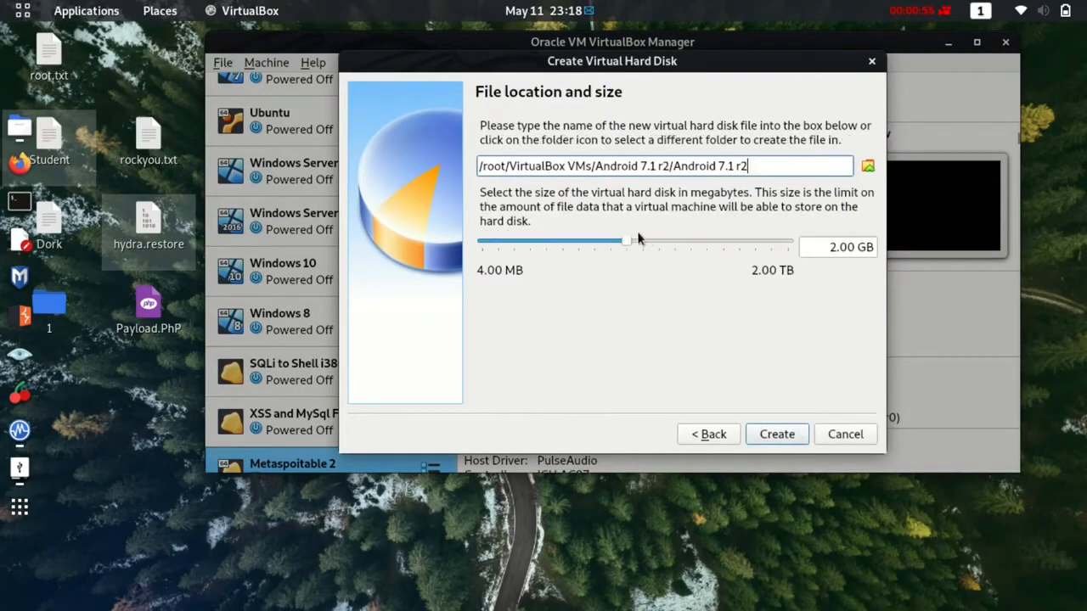
{"action": "left_click_drag", "start_coordinate": [638, 239], "coordinate": [668, 242]}
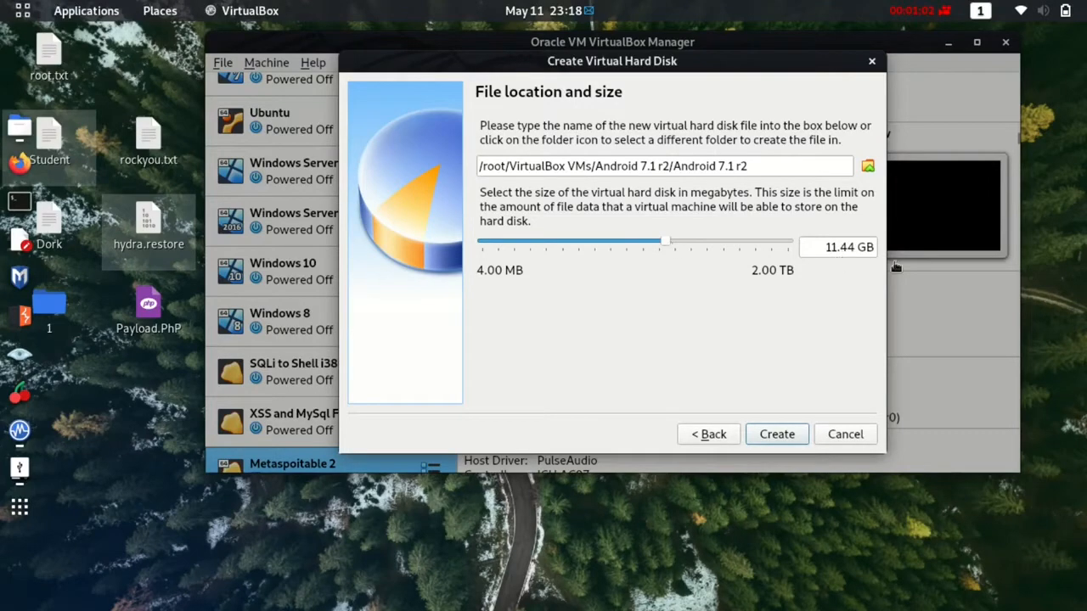
{"action": "left_click_drag", "start_coordinate": [817, 244], "coordinate": [852, 247]}
{"action": "type", "text": "10"}
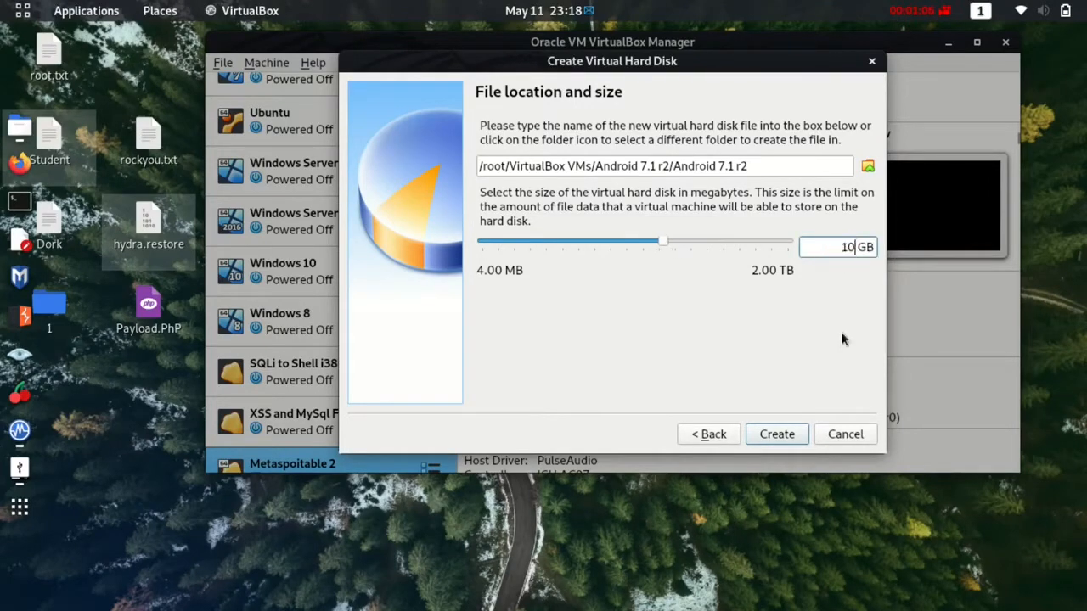
{"action": "left_click", "coordinate": [777, 434]}
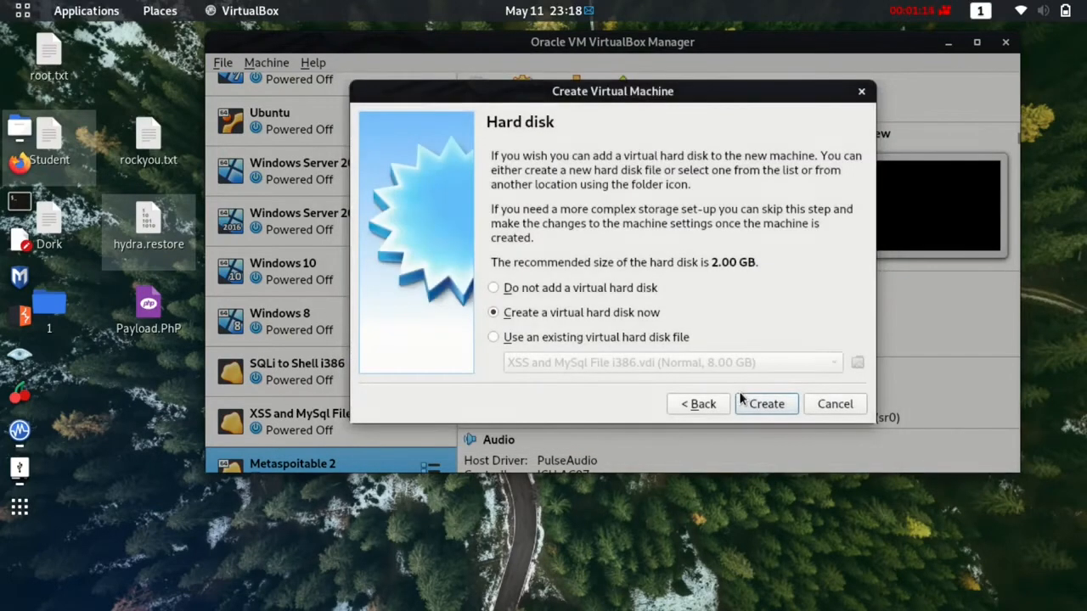
{"action": "left_click", "coordinate": [764, 404]}
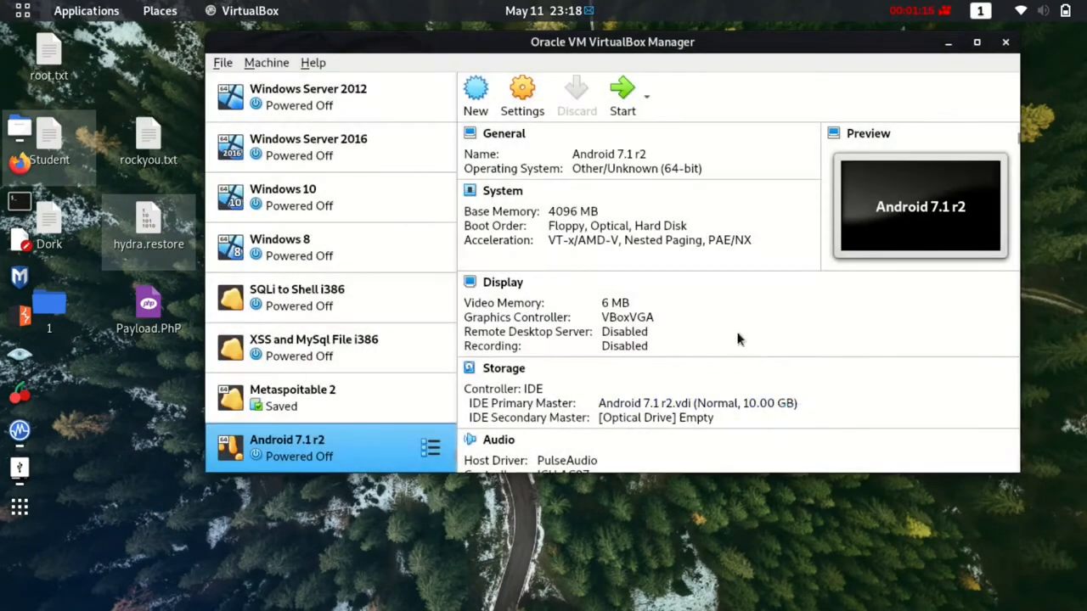
Step: Examine the Android 7.1 r2 machine's settings, including its interface, network, storage, display, processor and acceleration options
{"action": "left_click", "coordinate": [522, 96]}
{"action": "left_click", "coordinate": [401, 294]}
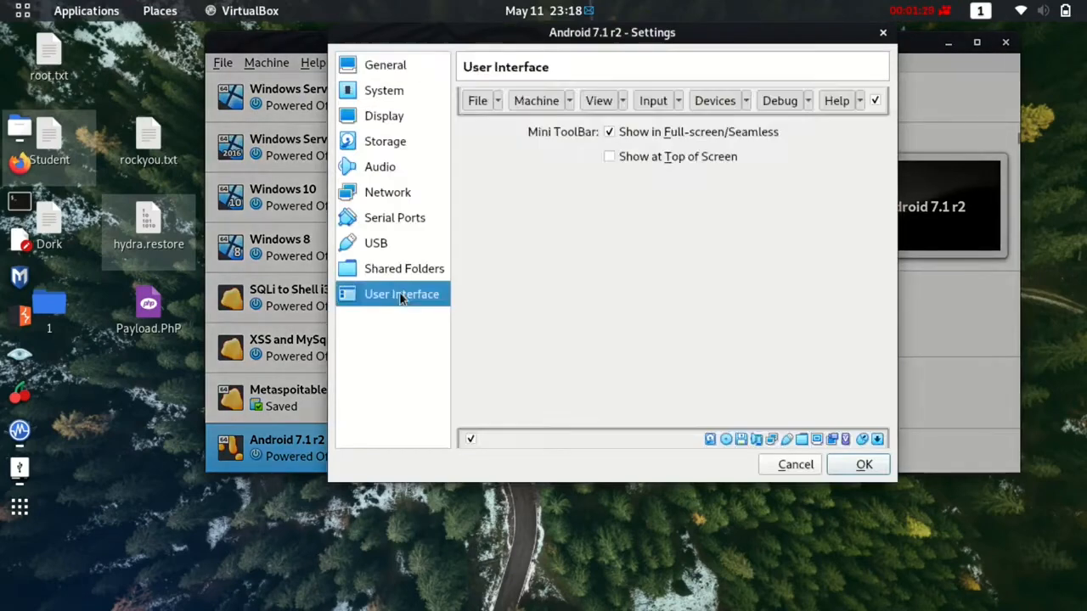
{"action": "left_click", "coordinate": [392, 270]}
{"action": "left_click", "coordinate": [386, 245]}
{"action": "left_click", "coordinate": [387, 220]}
{"action": "left_click", "coordinate": [386, 195]}
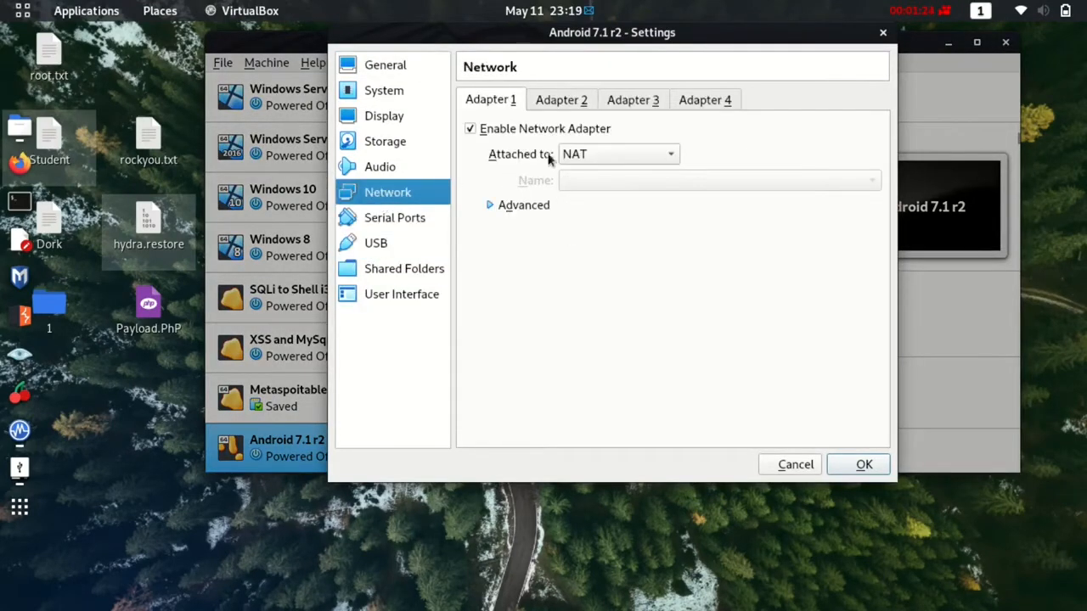
{"action": "left_click", "coordinate": [380, 168]}
{"action": "left_click", "coordinate": [381, 144]}
{"action": "left_click", "coordinate": [514, 162]}
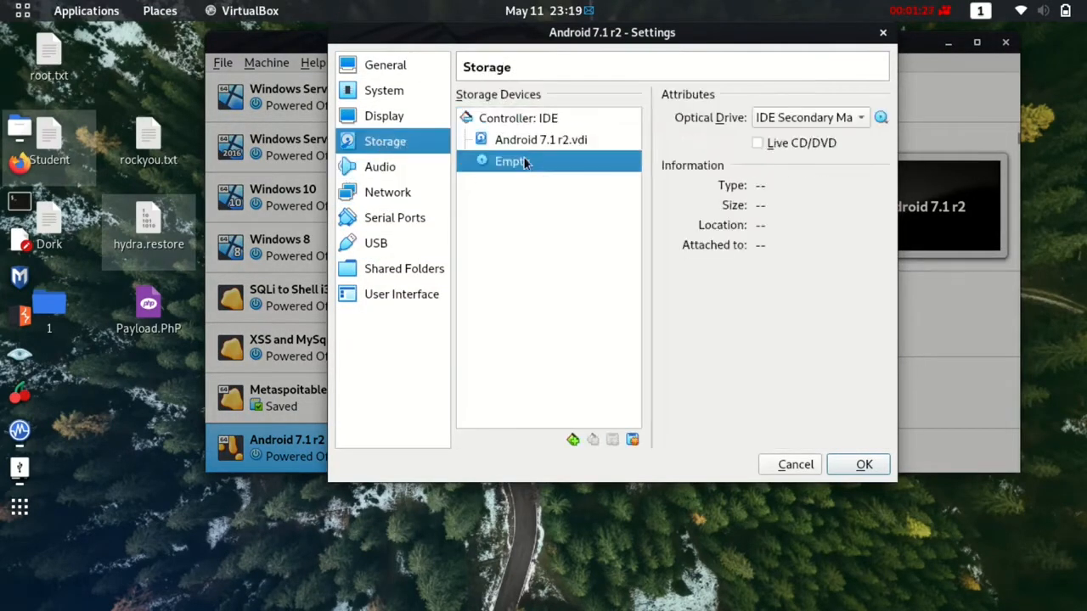
{"action": "left_click", "coordinate": [383, 116]}
{"action": "scroll", "coordinate": [601, 132], "scroll_direction": "up", "scroll_amount": 5}
{"action": "left_click", "coordinate": [384, 91]}
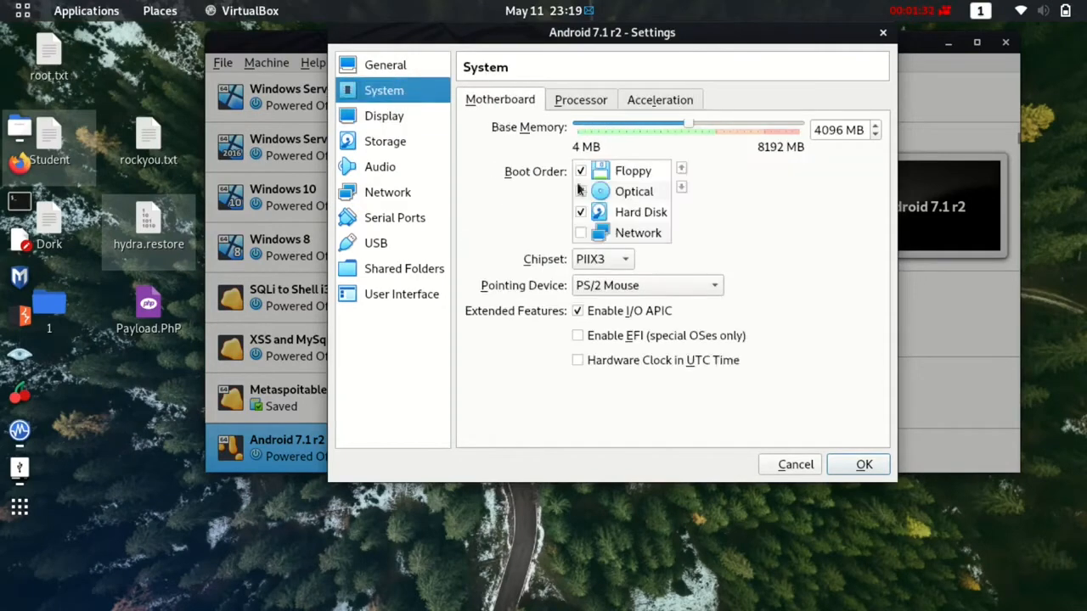
{"action": "left_click", "coordinate": [579, 103]}
{"action": "left_click", "coordinate": [650, 102]}
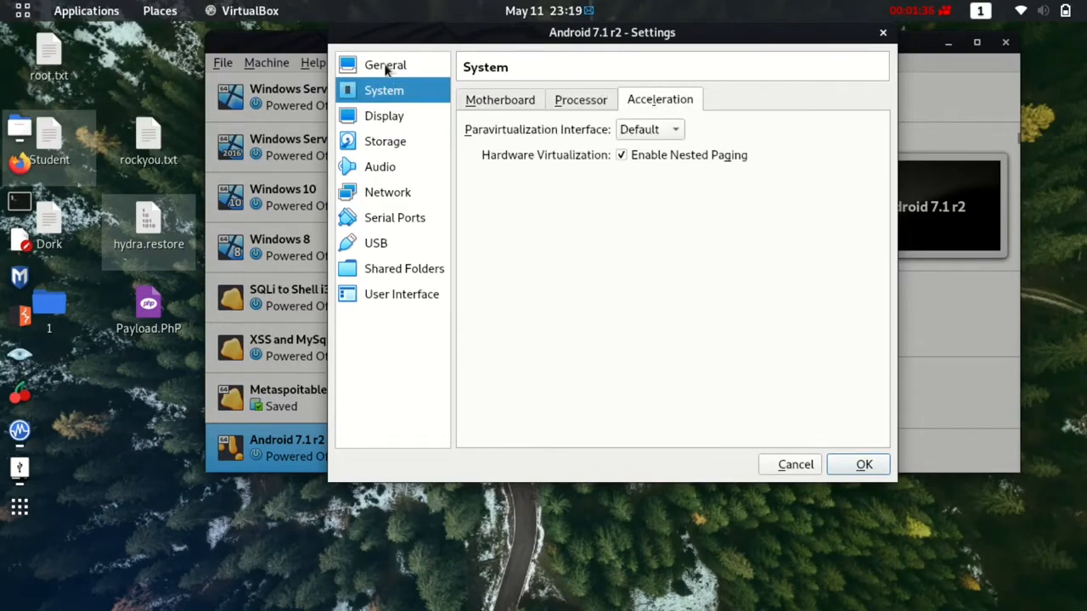
Step: Set the machine's shared clipboard and drag-and-drop to Bidirectional in the advanced general settings
{"action": "left_click", "coordinate": [385, 66]}
{"action": "left_click", "coordinate": [538, 100]}
{"action": "left_click", "coordinate": [609, 156]}
{"action": "left_click", "coordinate": [604, 219]}
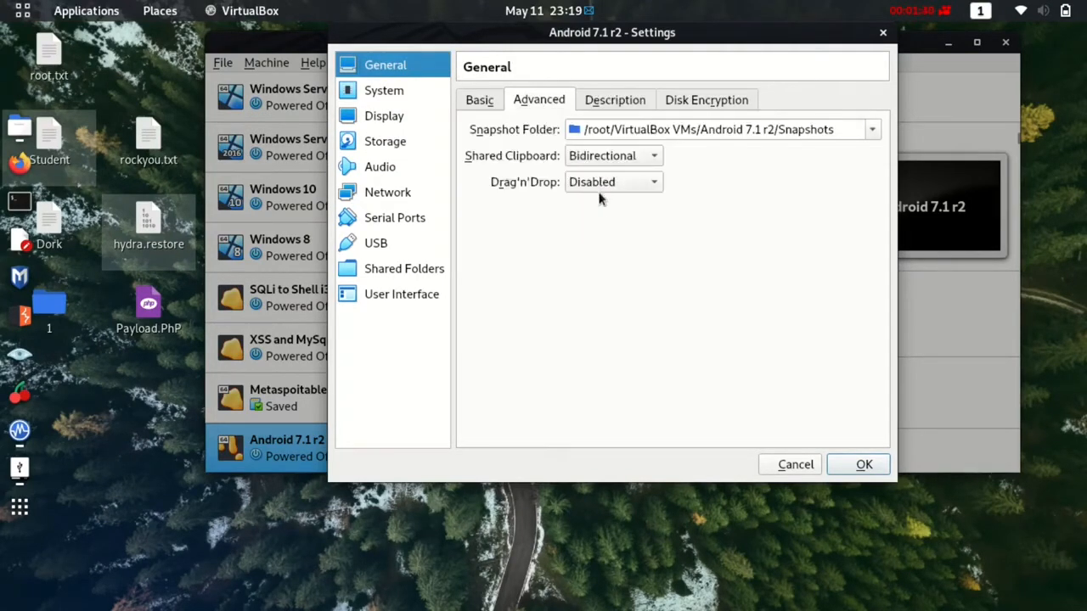
{"action": "left_click", "coordinate": [601, 183]}
{"action": "left_click", "coordinate": [604, 247]}
Step: Attach android-x86_64-7.1-r2.iso to the machine's empty optical drive and save the settings
{"action": "left_click", "coordinate": [384, 91]}
{"action": "left_click", "coordinate": [378, 70]}
{"action": "left_click", "coordinate": [382, 194]}
{"action": "left_click", "coordinate": [379, 166]}
{"action": "left_click", "coordinate": [385, 141]}
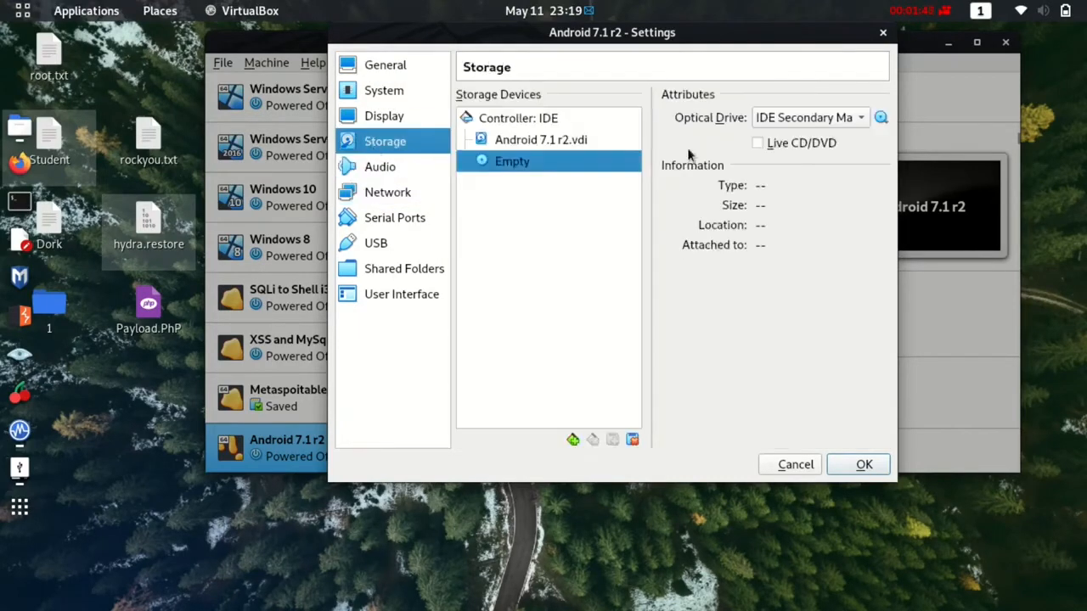
{"action": "left_click", "coordinate": [878, 119]}
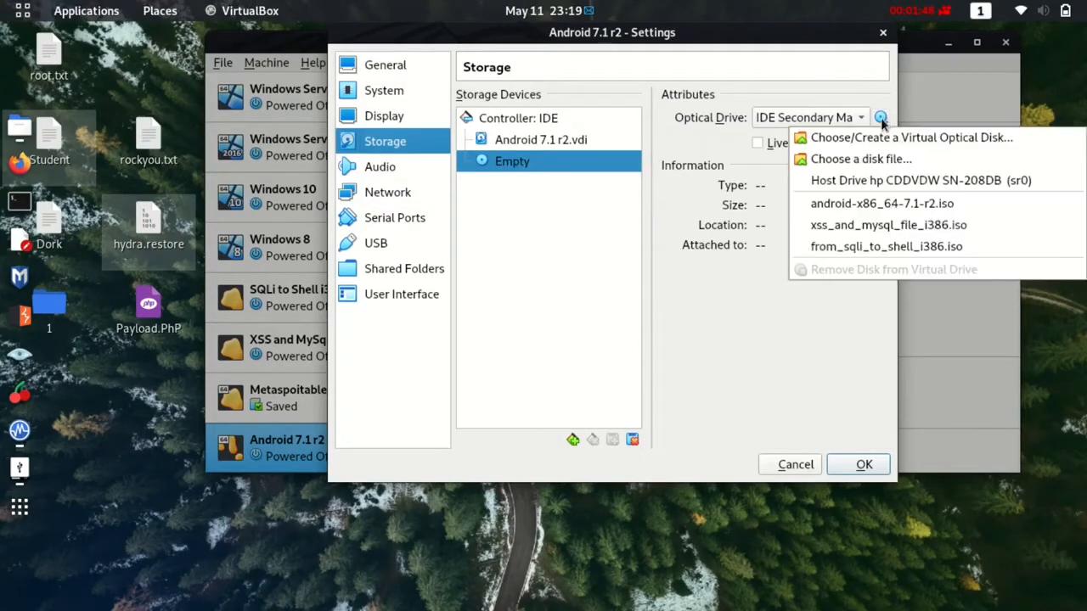
{"action": "left_click", "coordinate": [887, 208]}
{"action": "left_click", "coordinate": [864, 465]}
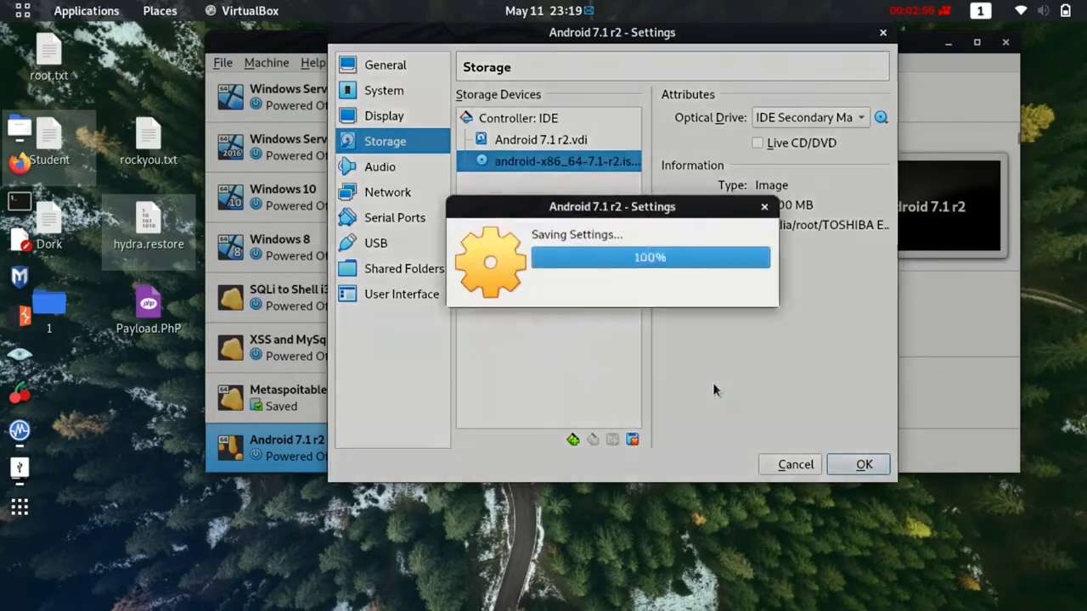
Step: Start the Android 7.1 r2 machine and choose to install Android-x86 to the hard disk
{"action": "left_click", "coordinate": [620, 96]}
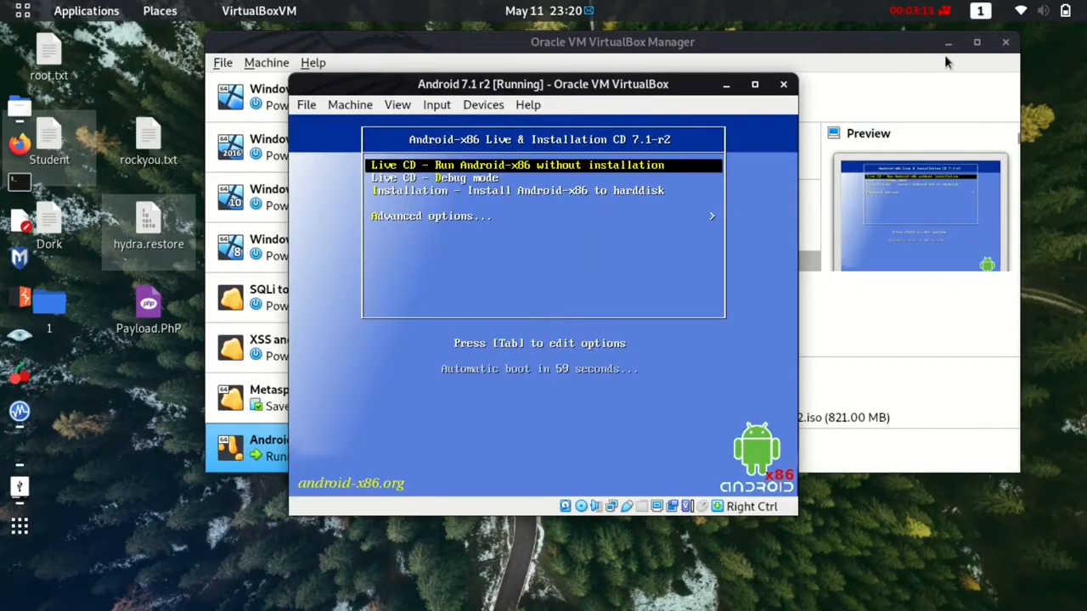
{"action": "left_click", "coordinate": [948, 42]}
{"action": "key", "text": "Down"}
{"action": "key", "text": "Down"}
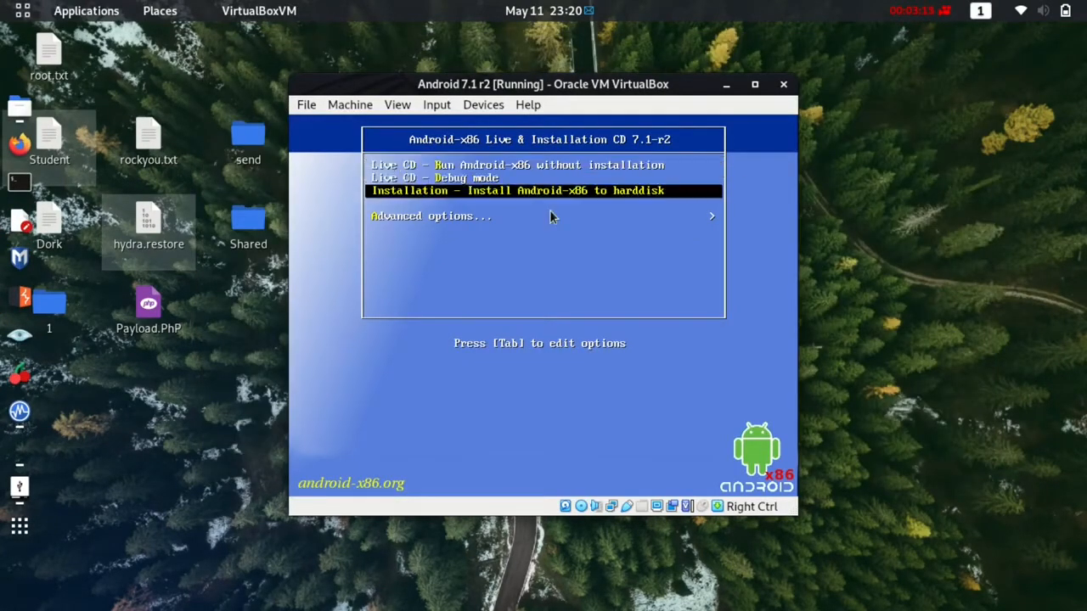
{"action": "key", "text": "Return"}
{"action": "left_click", "coordinate": [817, 84]}
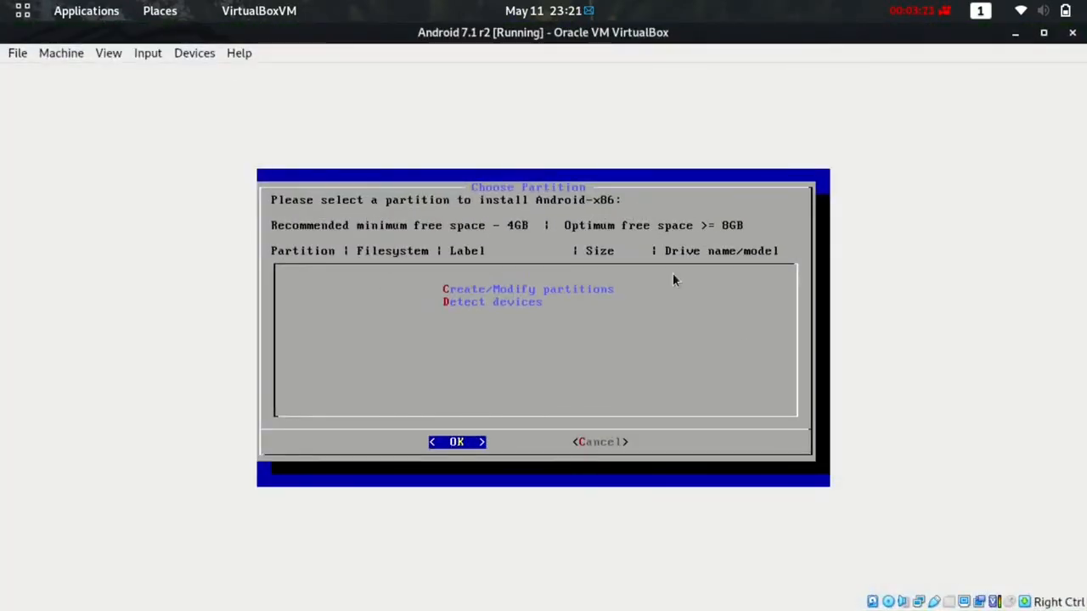
Step: Choose to create or modify partitions and decline using GPT
{"action": "key", "text": "Up"}
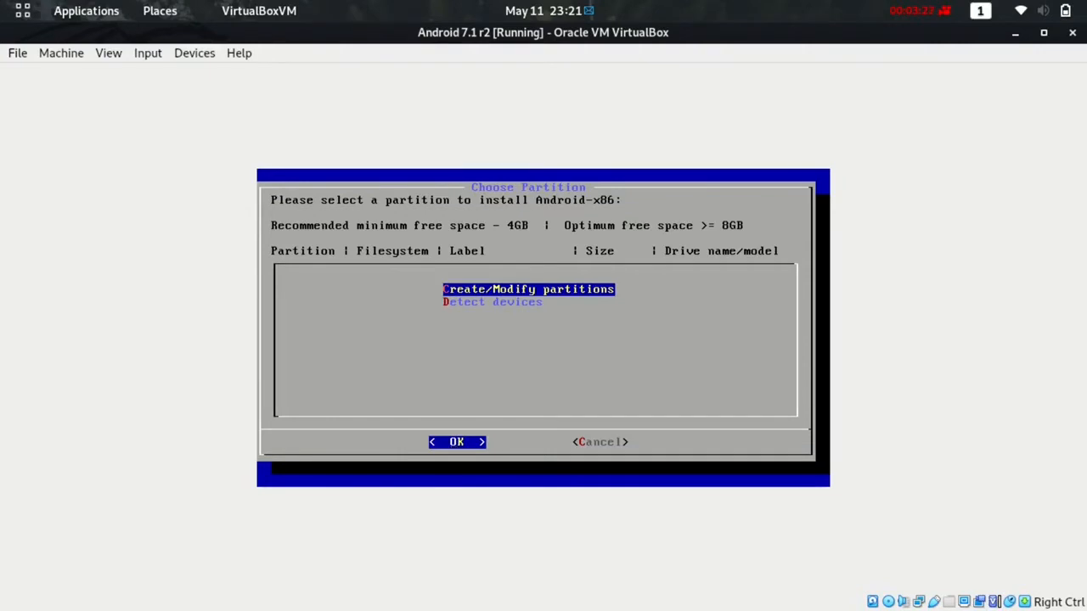
{"action": "key", "text": "Return"}
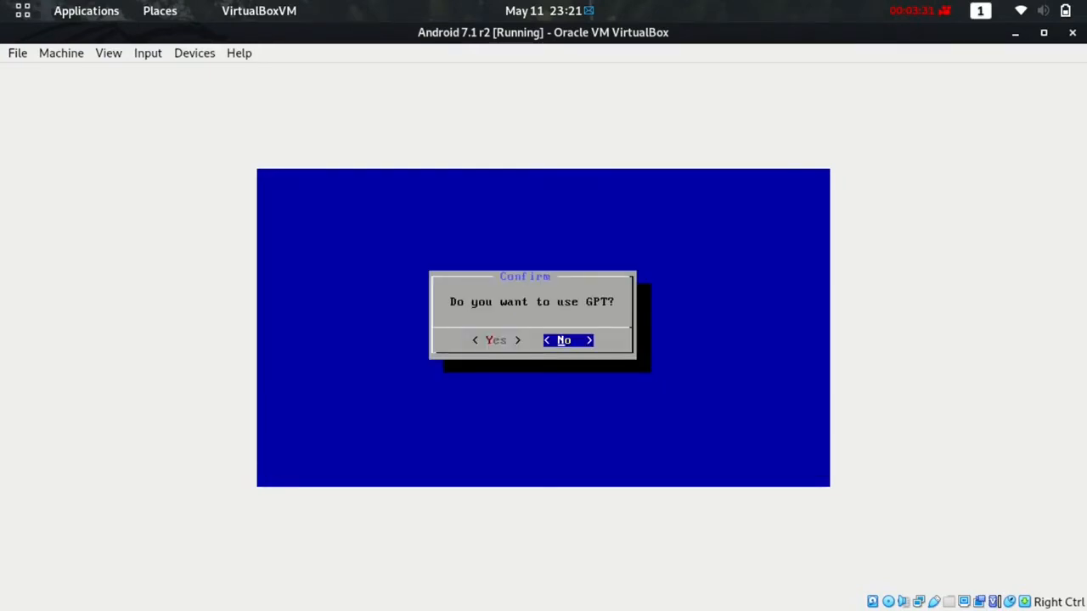
{"action": "key", "text": "Return"}
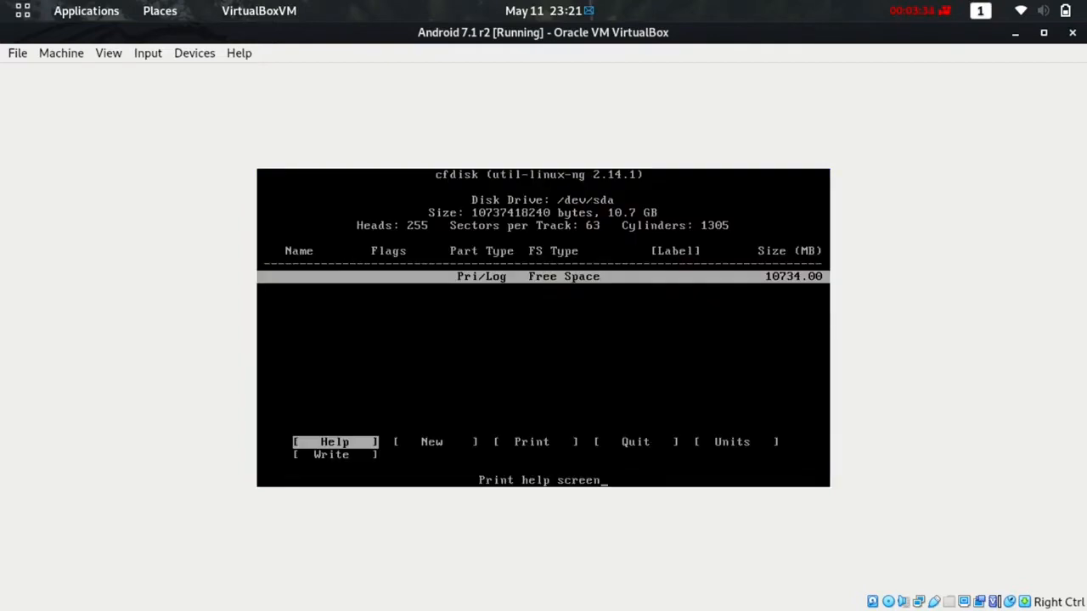
{"action": "key", "text": "Right"}
{"action": "key", "text": "Right"}
{"action": "key", "text": "Right"}
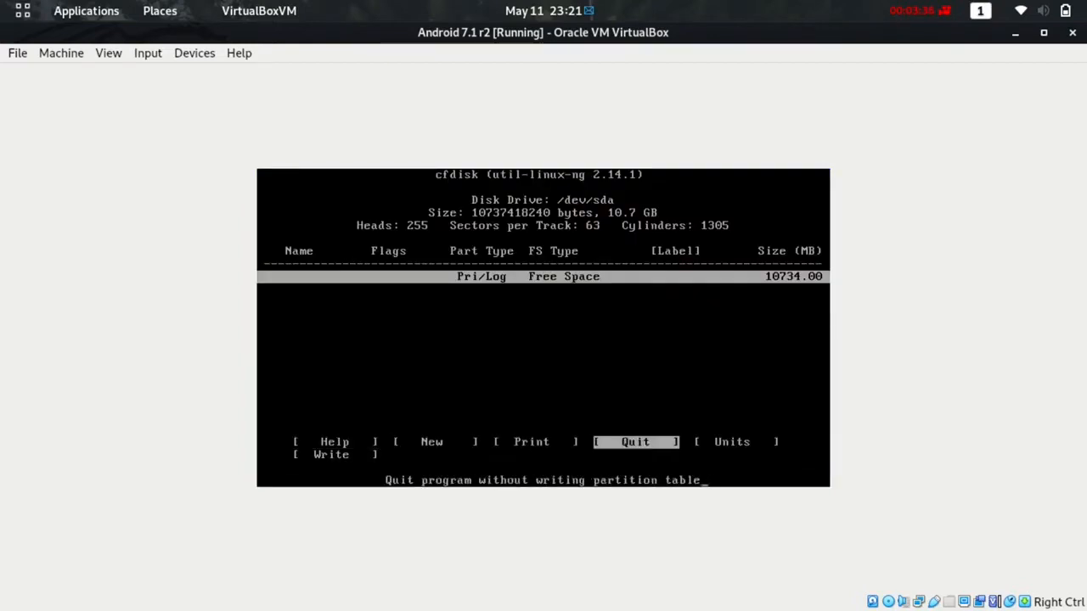
{"action": "key", "text": "Right"}
{"action": "key", "text": "Right"}
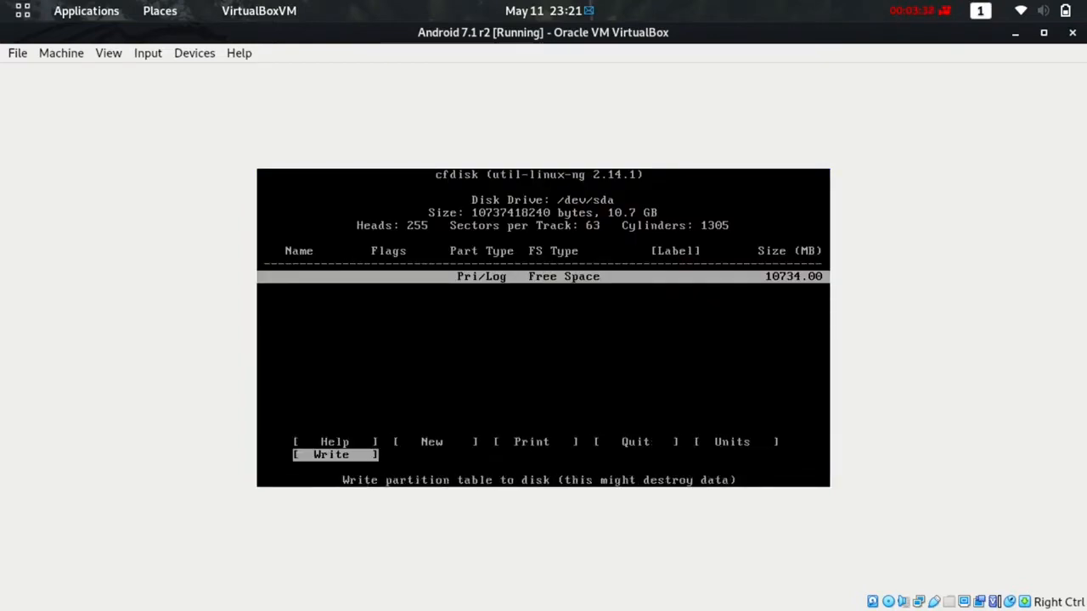
{"action": "key", "text": "Left"}
{"action": "key", "text": "Left"}
{"action": "key", "text": "Left"}
{"action": "key", "text": "Left"}
{"action": "key", "text": "Left"}
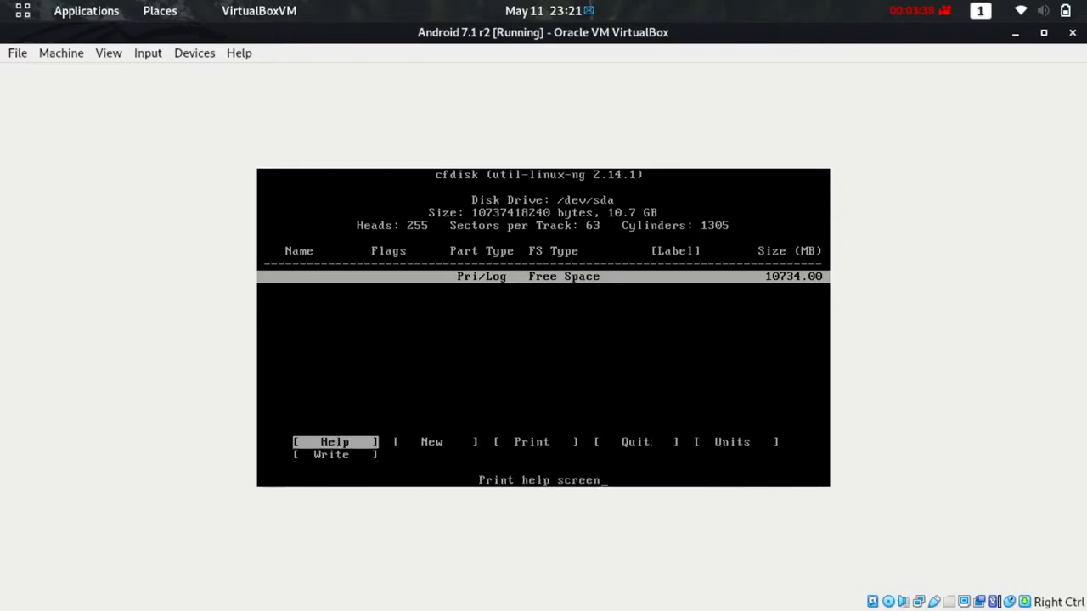
Step: Create a new primary partition that uses the entire free space of the disk
{"action": "key", "text": "Right"}
{"action": "key", "text": "Return"}
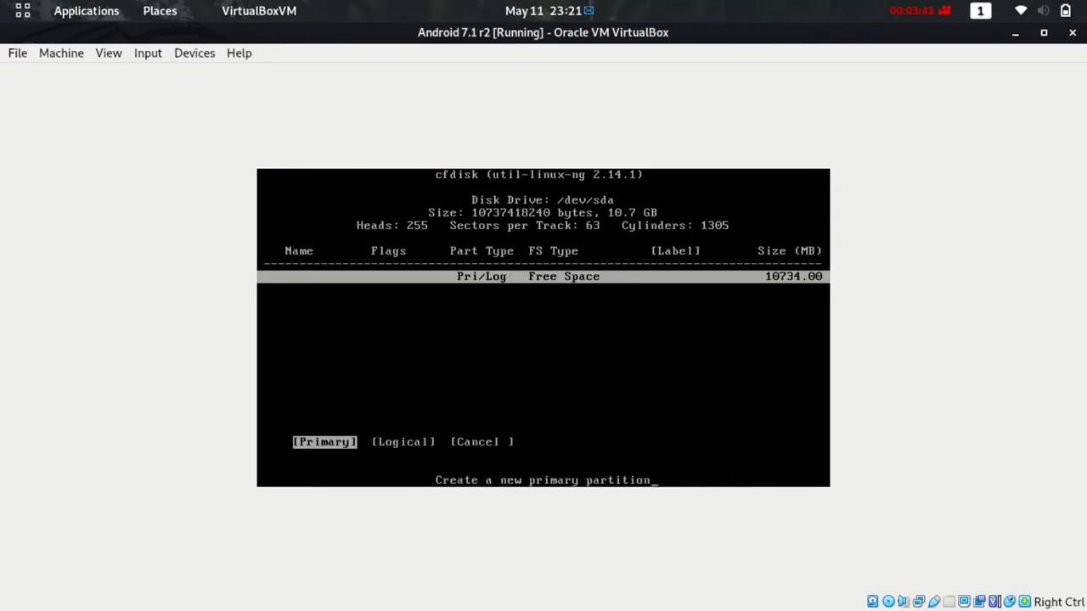
{"action": "key", "text": "Return"}
{"action": "key", "text": "Return"}
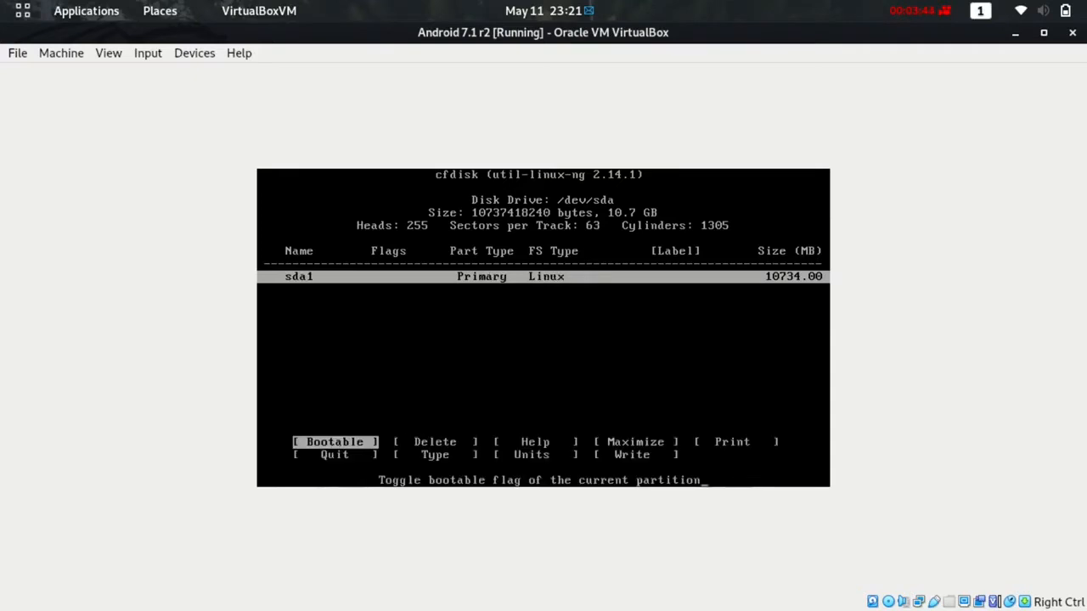
Step: Write the partition table to the disk, confirming with yes
{"action": "key", "text": "Right"}
{"action": "key", "text": "Right"}
{"action": "key", "text": "Right"}
{"action": "key", "text": "Right"}
{"action": "key", "text": "Right"}
{"action": "key", "text": "Right"}
{"action": "key", "text": "Right"}
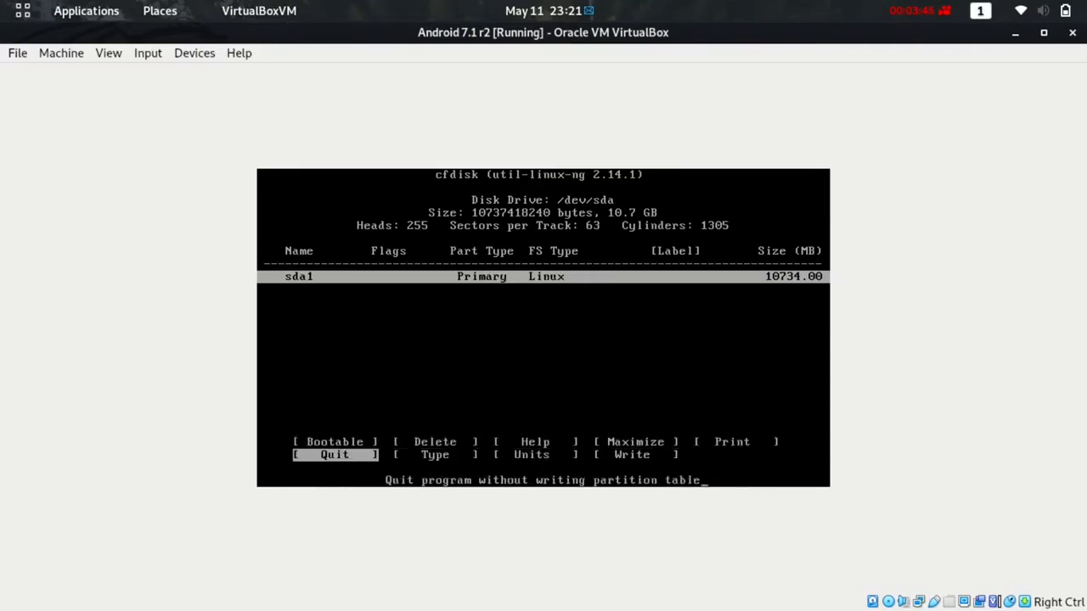
{"action": "key", "text": "Right"}
{"action": "key", "text": "Return"}
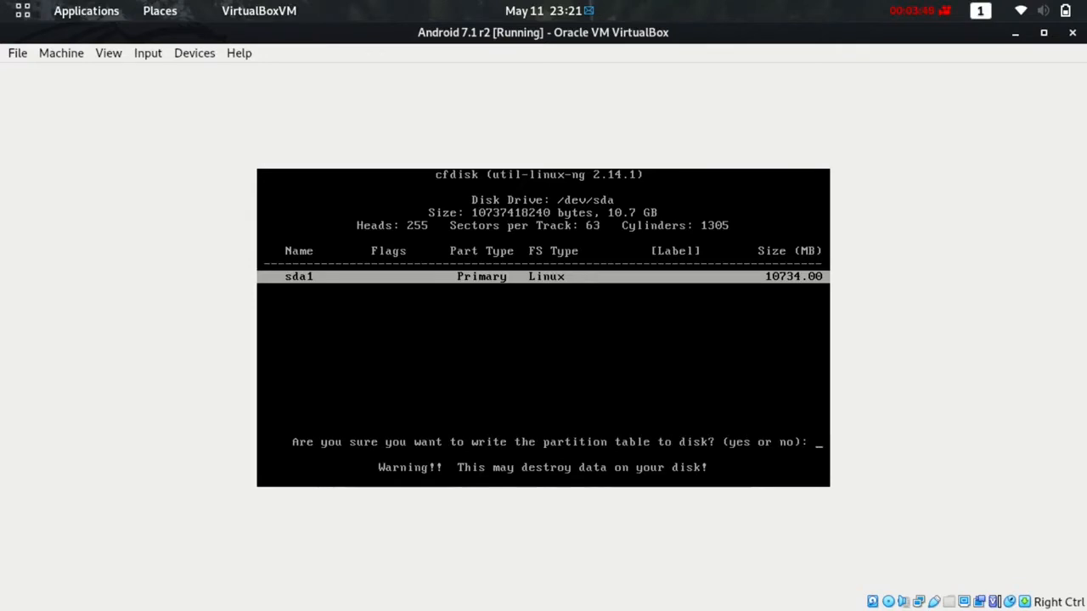
{"action": "type", "text": "ye"}
{"action": "key", "text": "Return"}
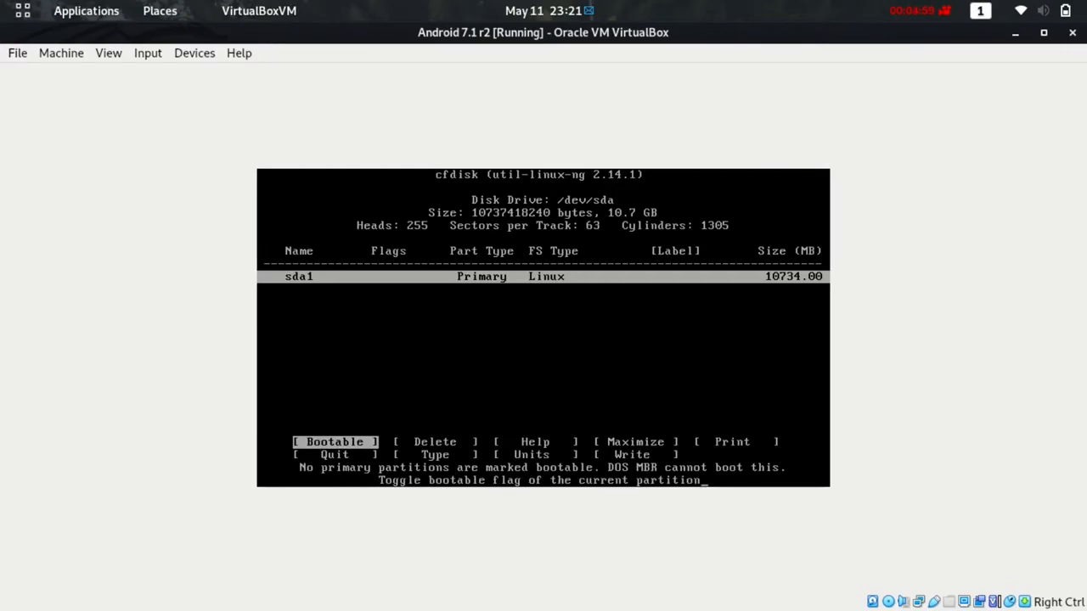
{"action": "key", "text": "Down"}
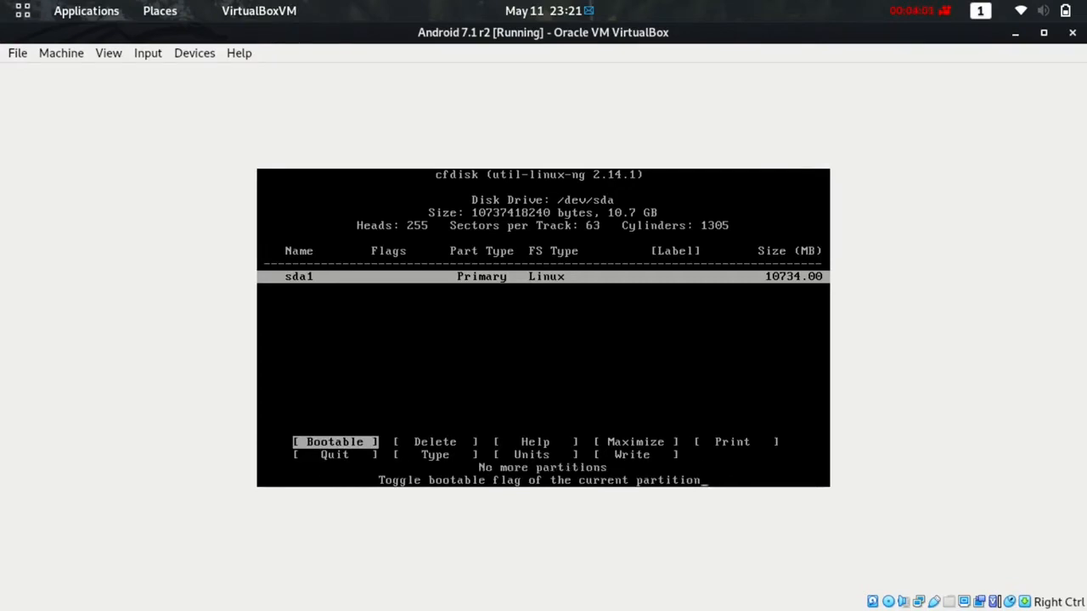
Step: Quit the cfdisk partitioning program and return to the installer's partition selection
{"action": "key", "text": "Right"}
{"action": "key", "text": "Right"}
{"action": "key", "text": "Right"}
{"action": "key", "text": "Right"}
{"action": "key", "text": "Right"}
{"action": "key", "text": "Right"}
{"action": "key", "text": "Left"}
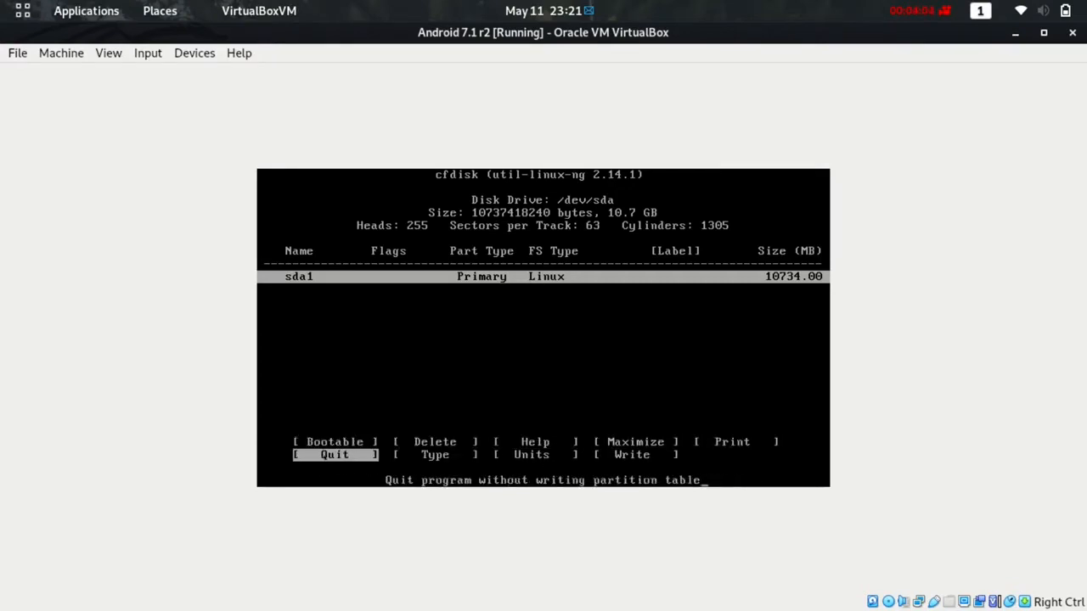
{"action": "key", "text": "Return"}
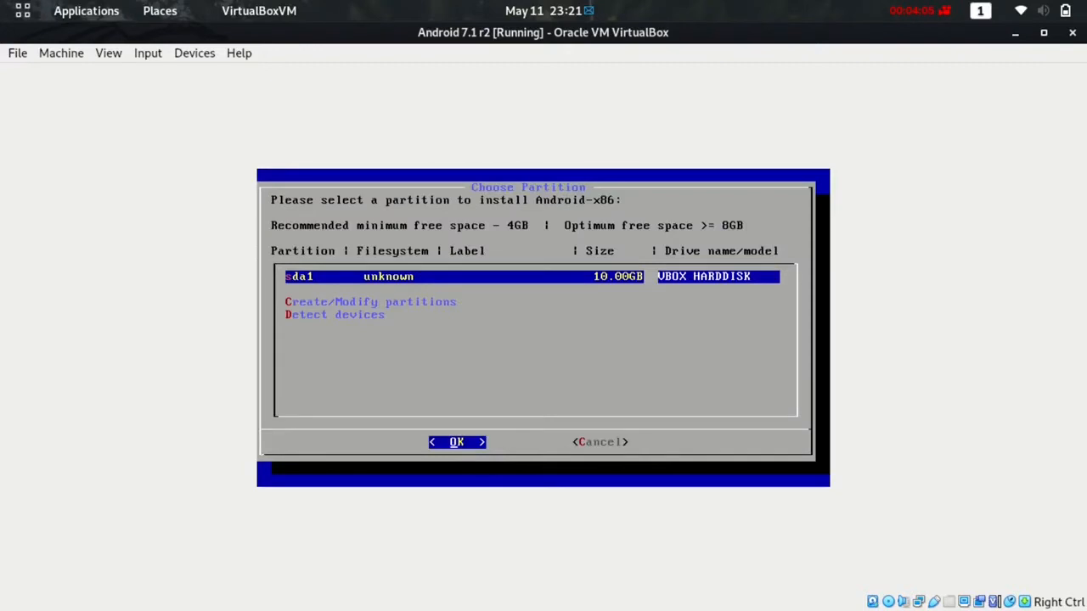
Step: Select sda1 as the Android-x86 installation partition and format it as ext4, confirming the format
{"action": "key", "text": "Tab"}
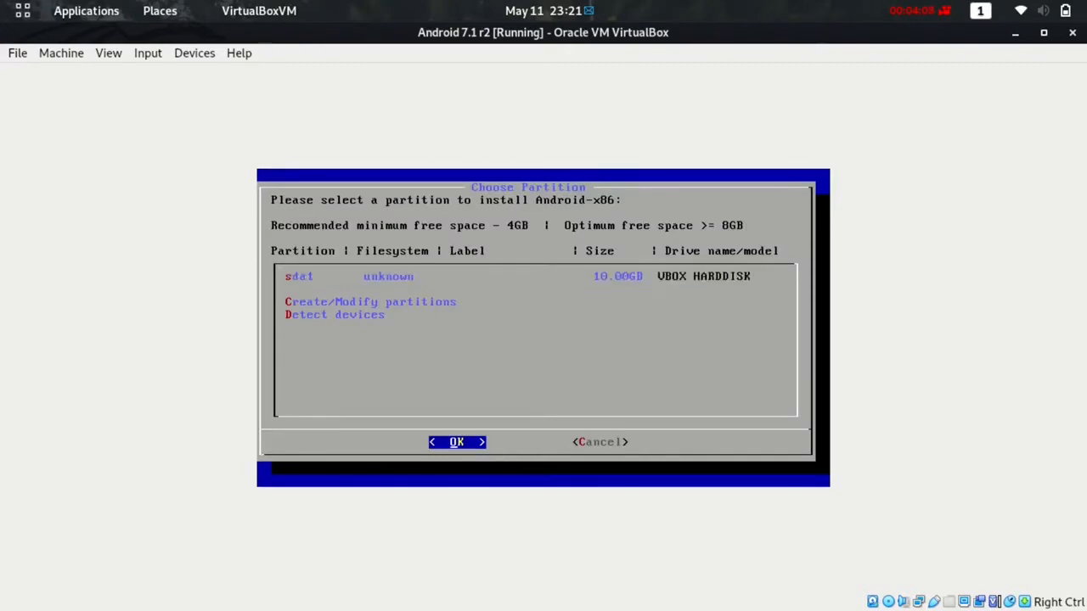
{"action": "key", "text": "Up"}
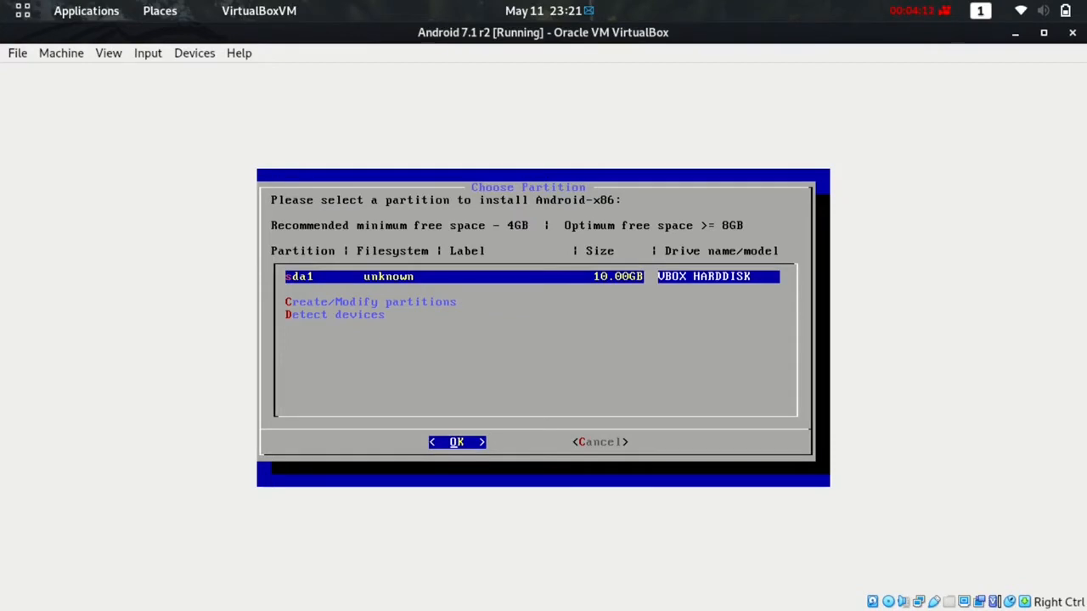
{"action": "key", "text": "Return"}
{"action": "key", "text": "Down"}
{"action": "key", "text": "Down"}
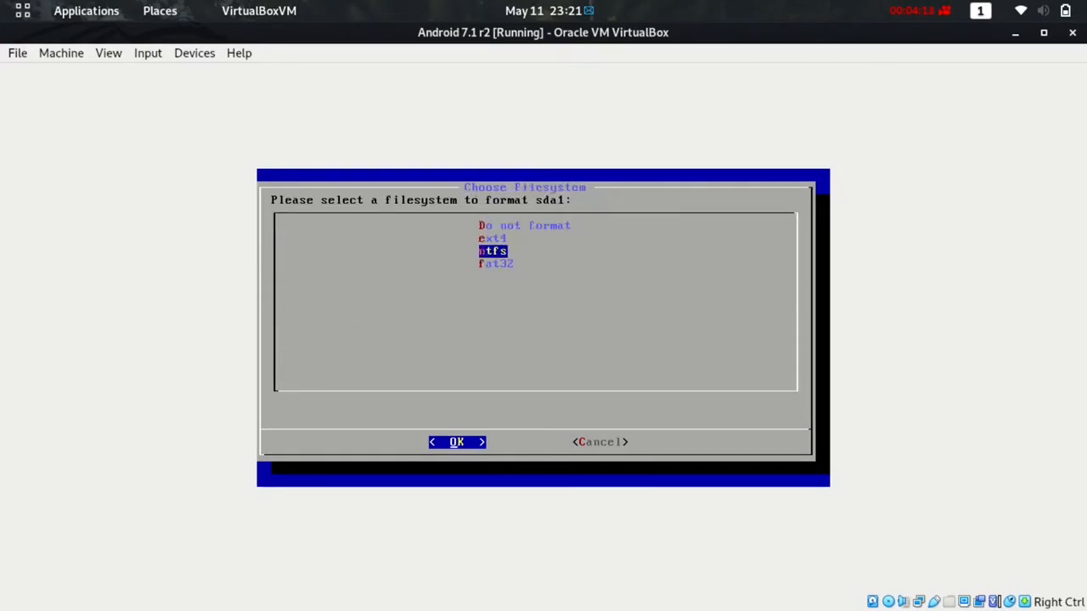
{"action": "key", "text": "Up"}
{"action": "key", "text": "Return"}
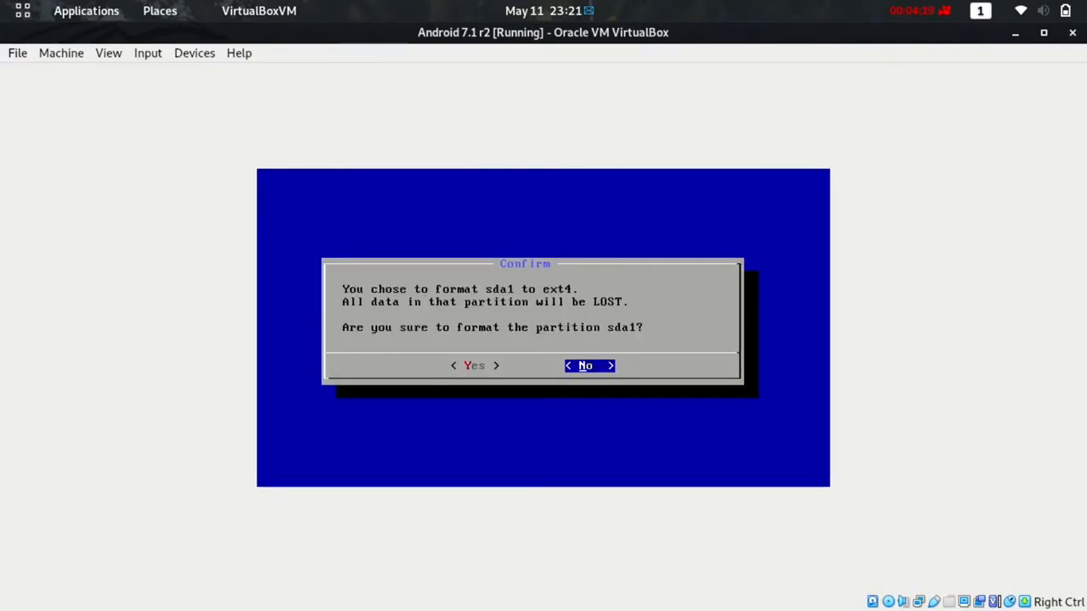
{"action": "key", "text": "Left"}
{"action": "key", "text": "Return"}
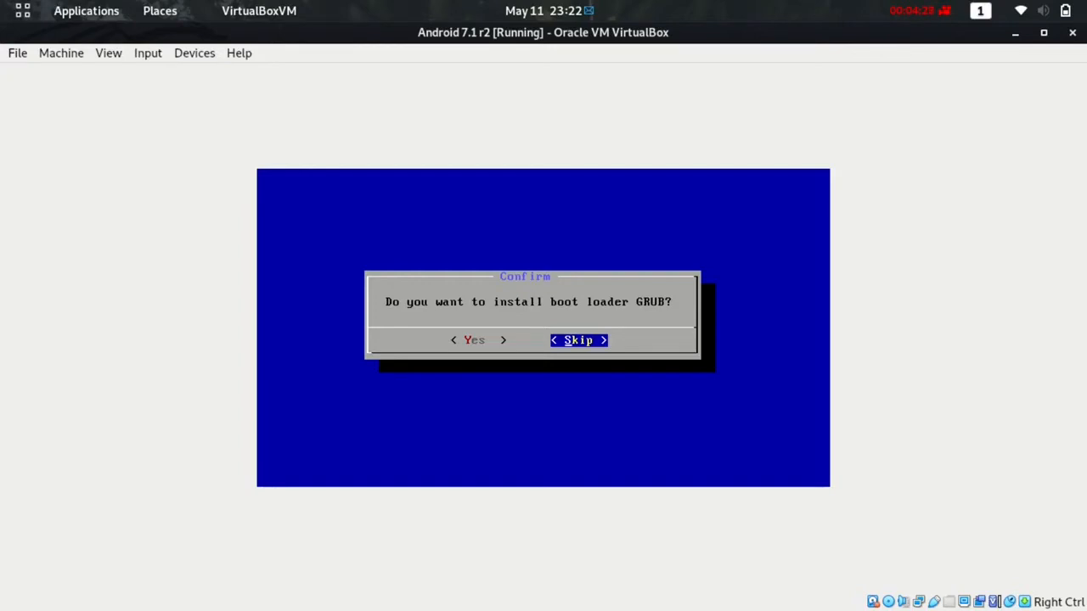
Step: Agree to install the GRUB boot loader and to make the /system directory read-write
{"action": "key", "text": "Left"}
{"action": "key", "text": "Return"}
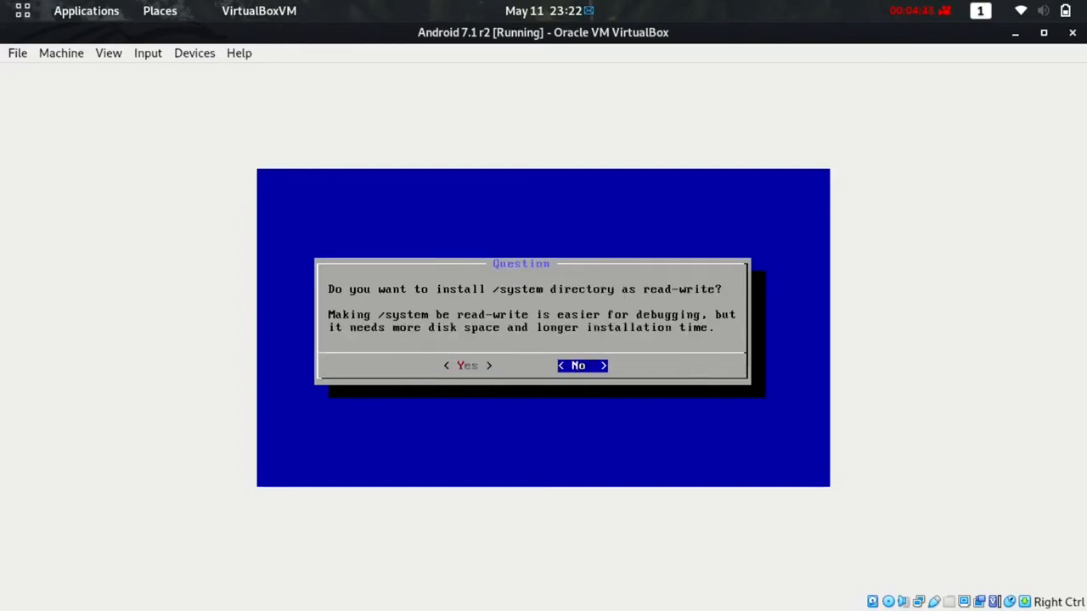
{"action": "key", "text": "Left"}
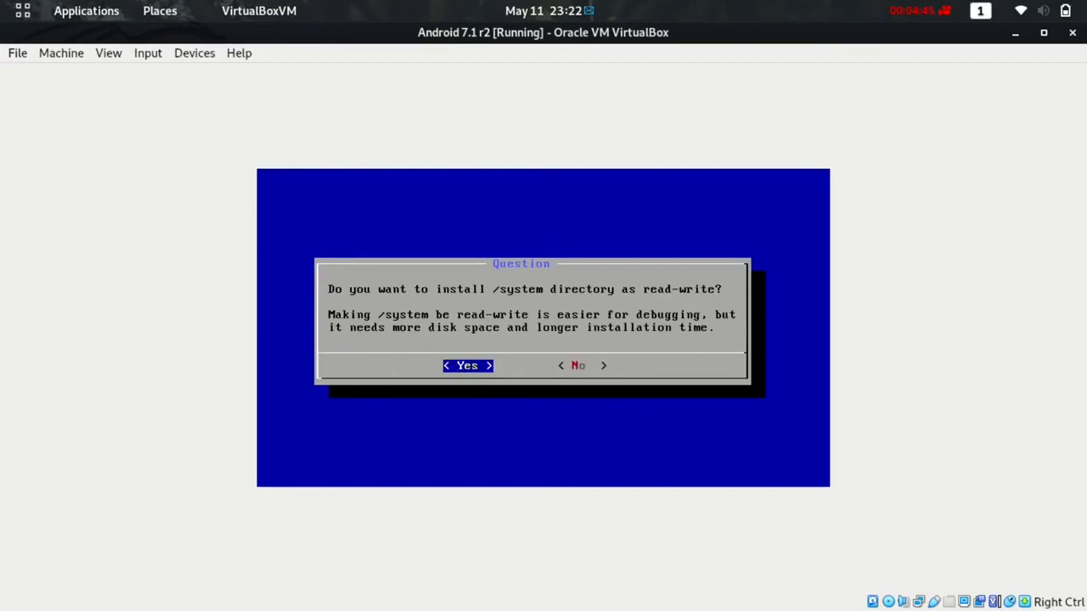
{"action": "key", "text": "Return"}
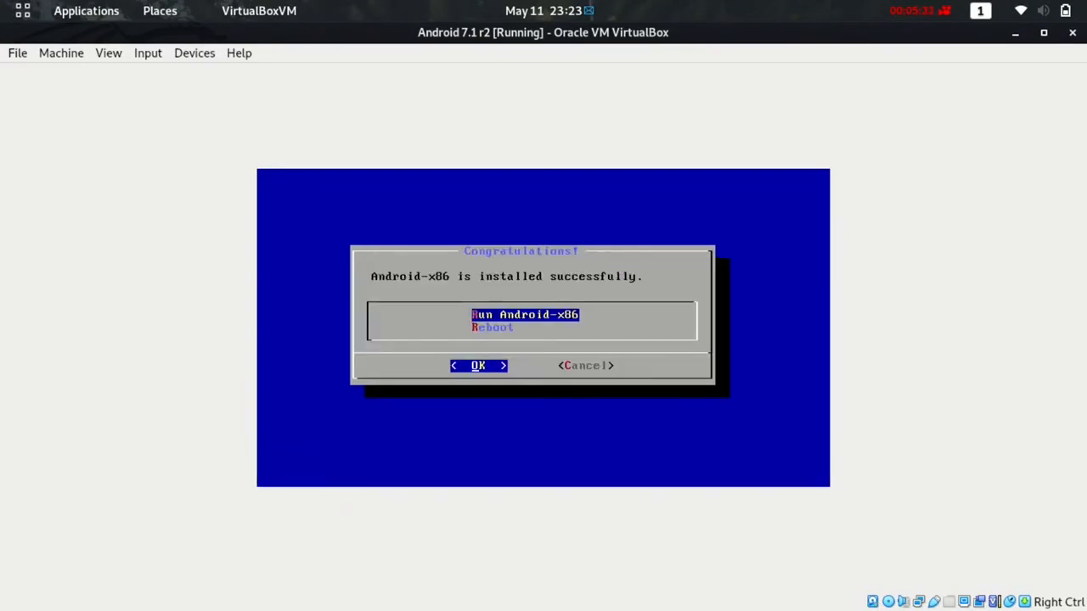
Step: Choose to reboot the machine instead of running Android-x86 directly
{"action": "key", "text": "Down"}
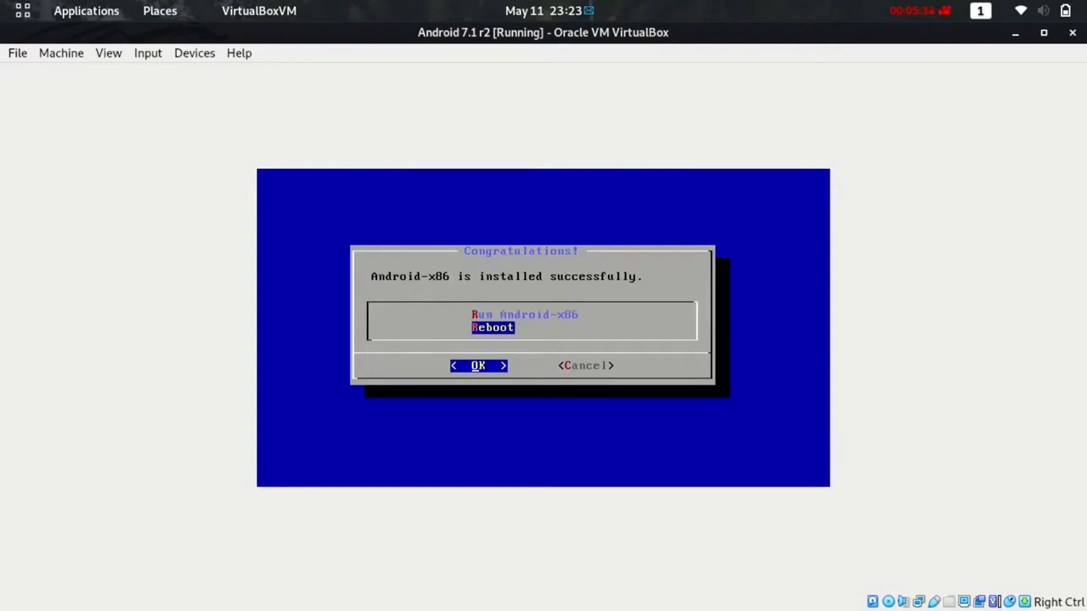
{"action": "key", "text": "Up"}
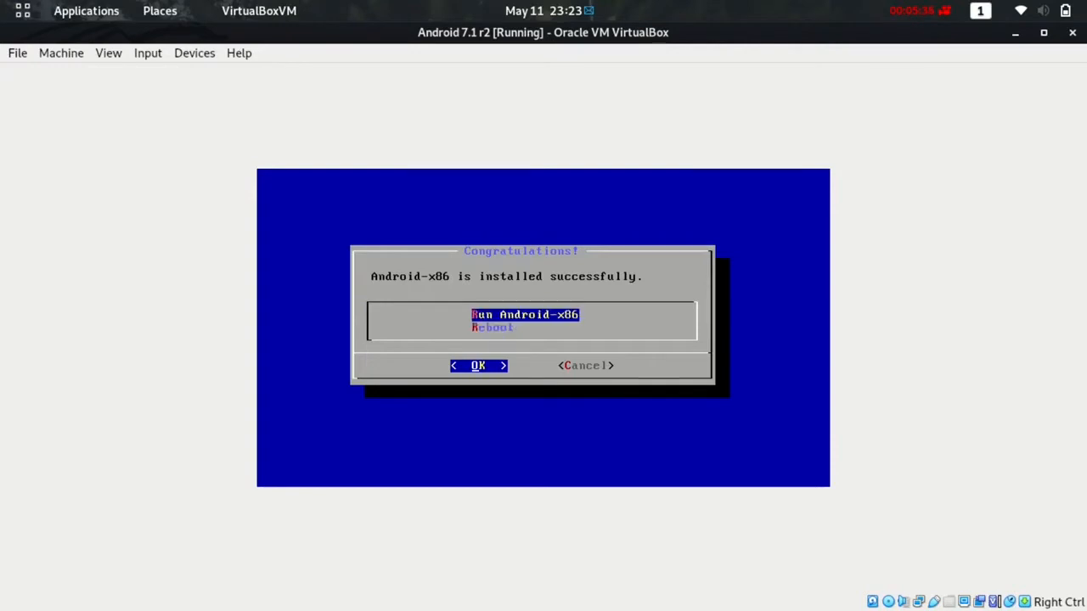
{"action": "key", "text": "Down"}
{"action": "key", "text": "Return"}
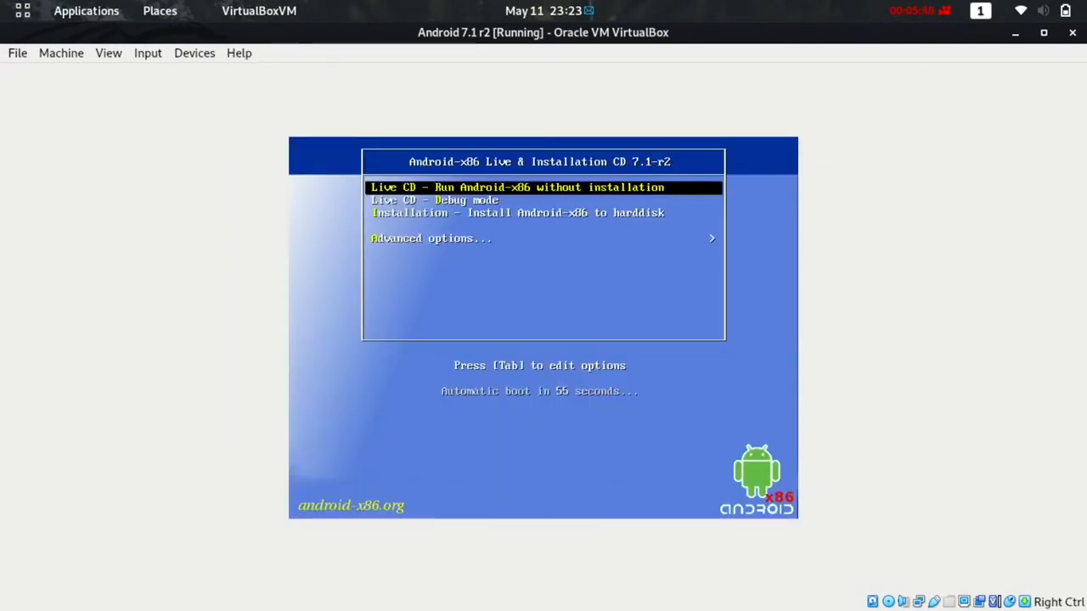
Step: Close the running Android 7.1 r2 virtual machine by powering it off from the Live CD boot menu
{"action": "key", "text": "Down"}
{"action": "key", "text": "Down"}
{"action": "key", "text": "Down"}
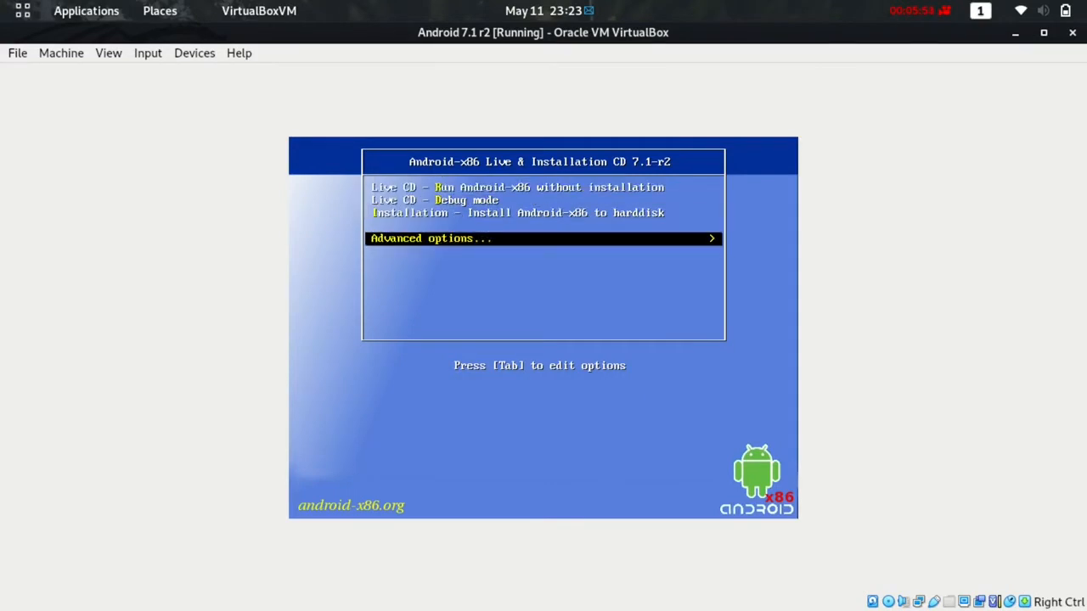
{"action": "left_click", "coordinate": [1073, 35]}
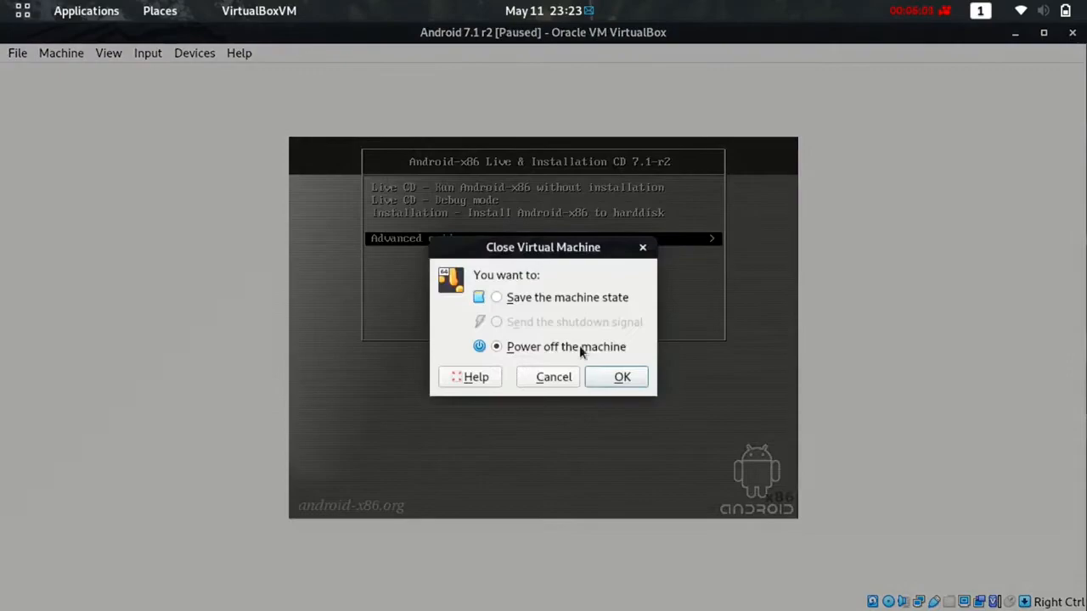
{"action": "left_click", "coordinate": [613, 381]}
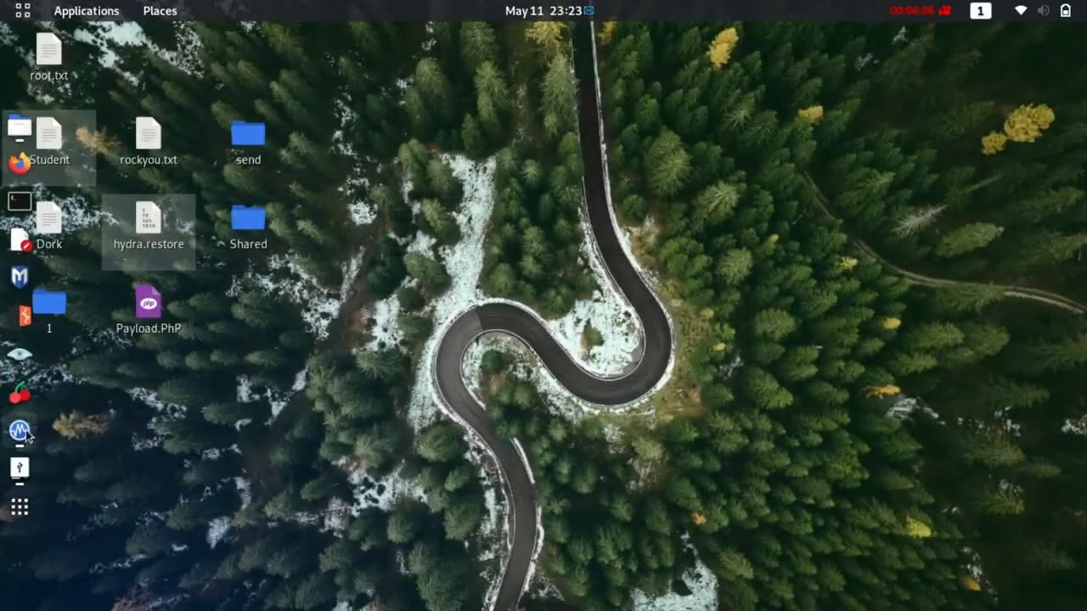
Step: Remove the android-x86_64-7.1-r2 ISO from the machine's optical drive and boot the installed Android-x86 7.1-r2
{"action": "left_click", "coordinate": [19, 431]}
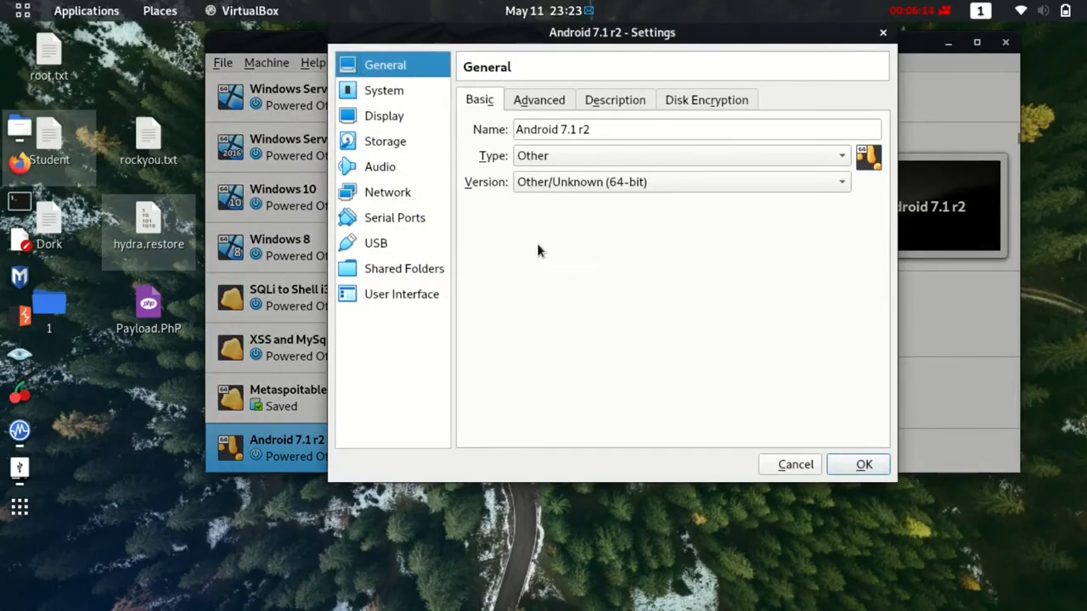
{"action": "left_click", "coordinate": [386, 141]}
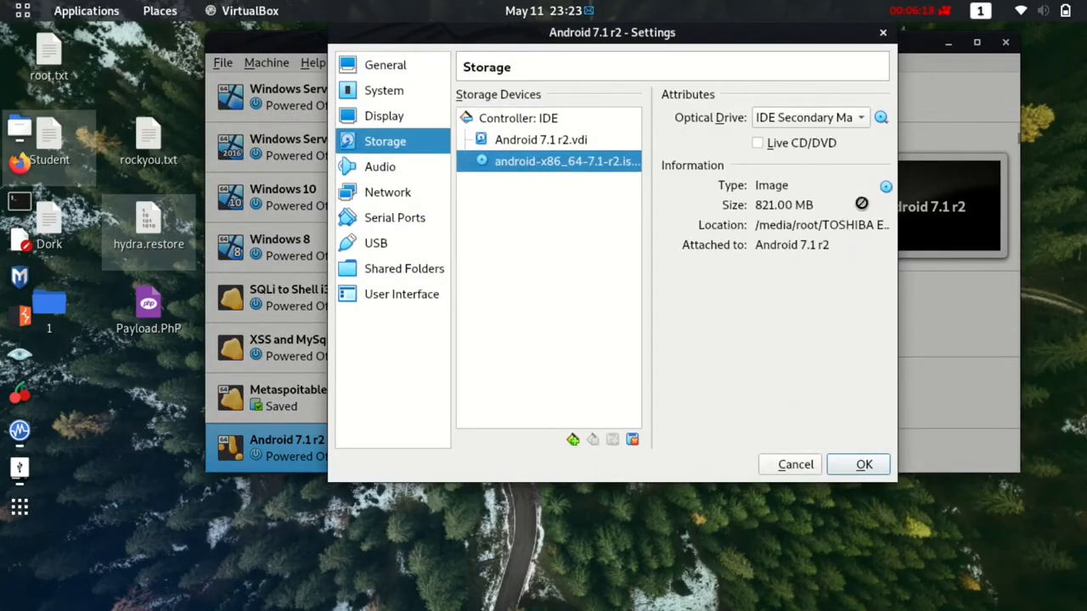
{"action": "left_click", "coordinate": [880, 117]}
{"action": "left_click", "coordinate": [851, 270]}
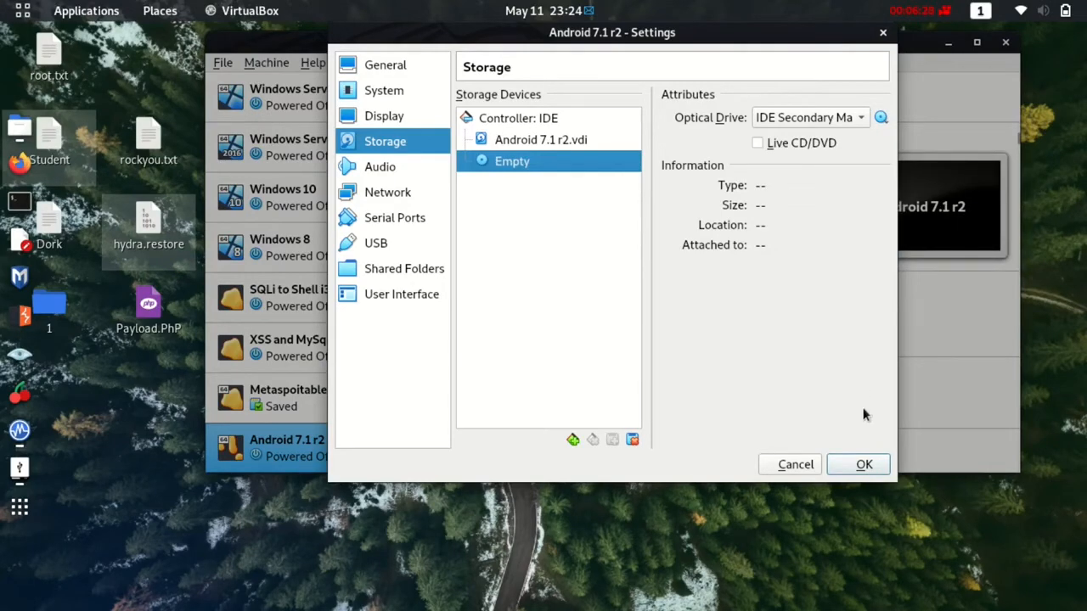
{"action": "left_click", "coordinate": [863, 464]}
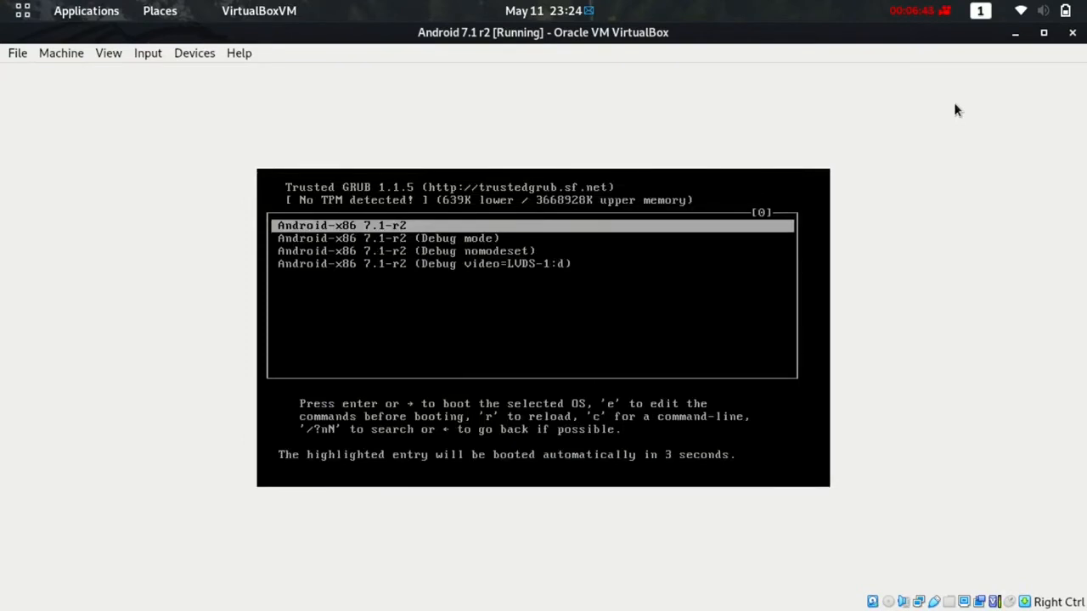
{"action": "key", "text": "Return"}
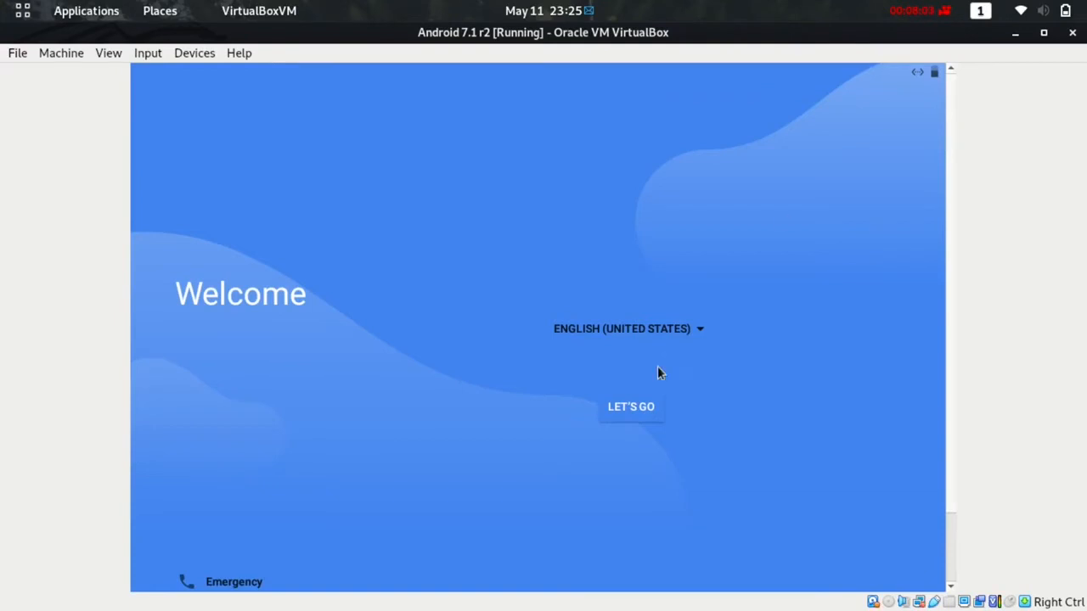
{"action": "left_click", "coordinate": [701, 331]}
{"action": "left_click", "coordinate": [691, 337]}
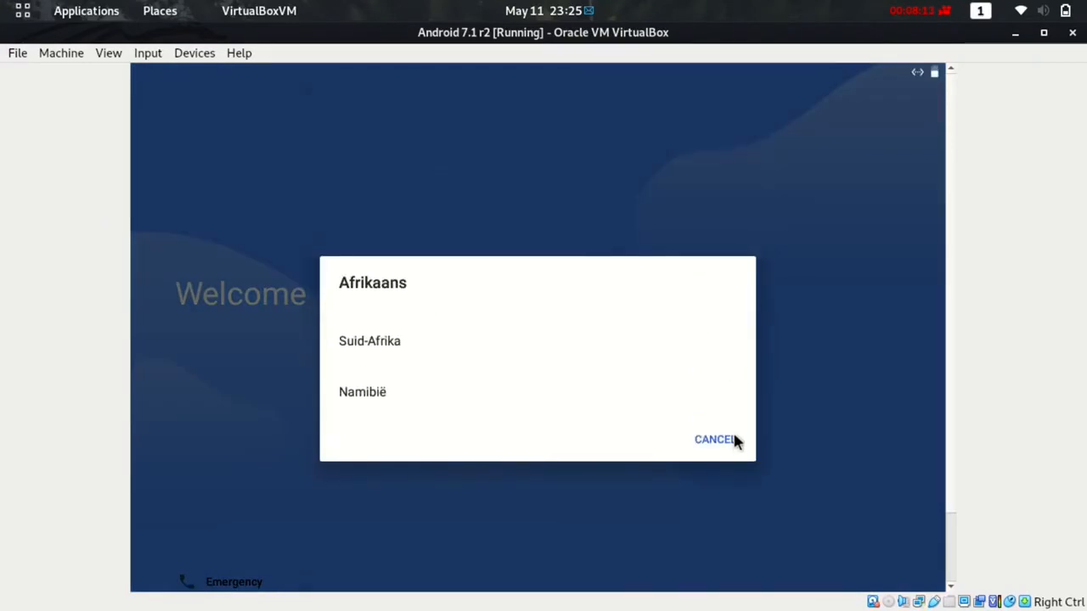
{"action": "left_click", "coordinate": [733, 435]}
{"action": "left_click", "coordinate": [696, 322]}
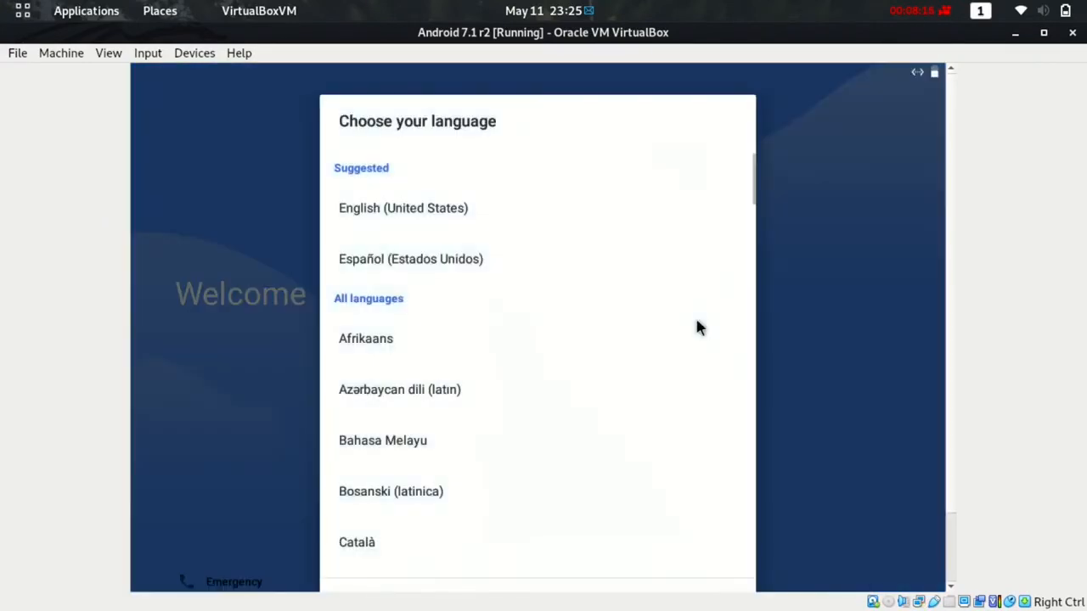
{"action": "left_click", "coordinate": [900, 321]}
Step: Start the Android setup as a new device and skip the Google account sign-in, confirming the skip
{"action": "left_click", "coordinate": [629, 408]}
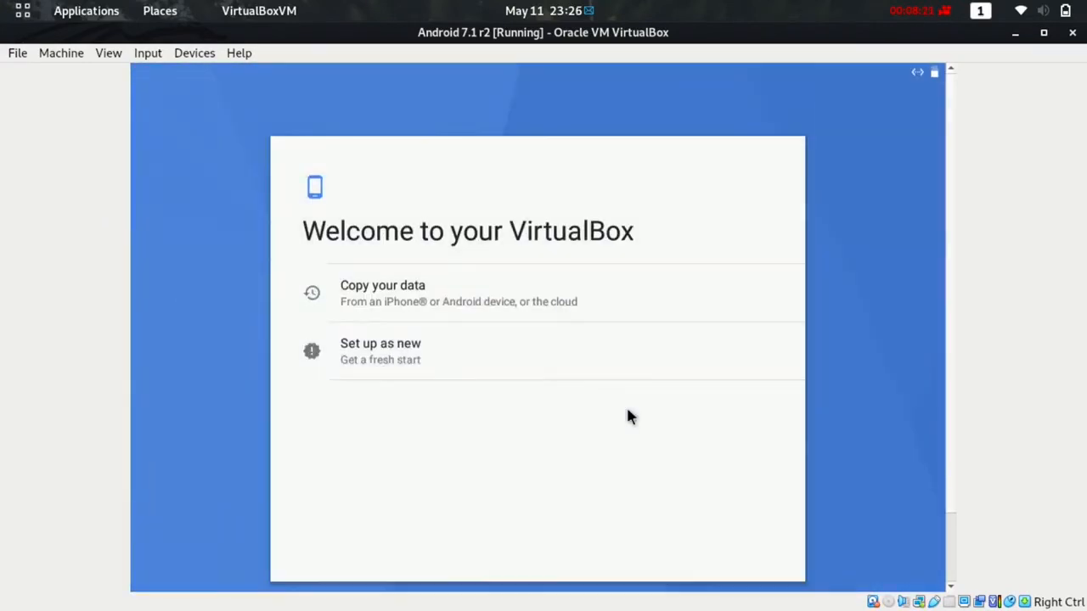
{"action": "left_click", "coordinate": [424, 341]}
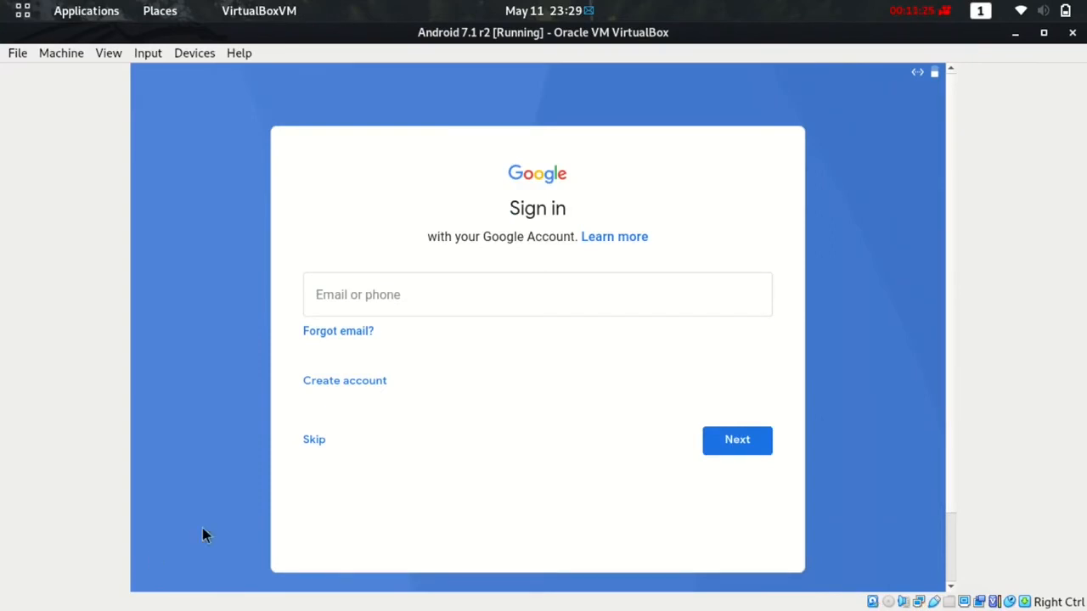
{"action": "left_click", "coordinate": [313, 450]}
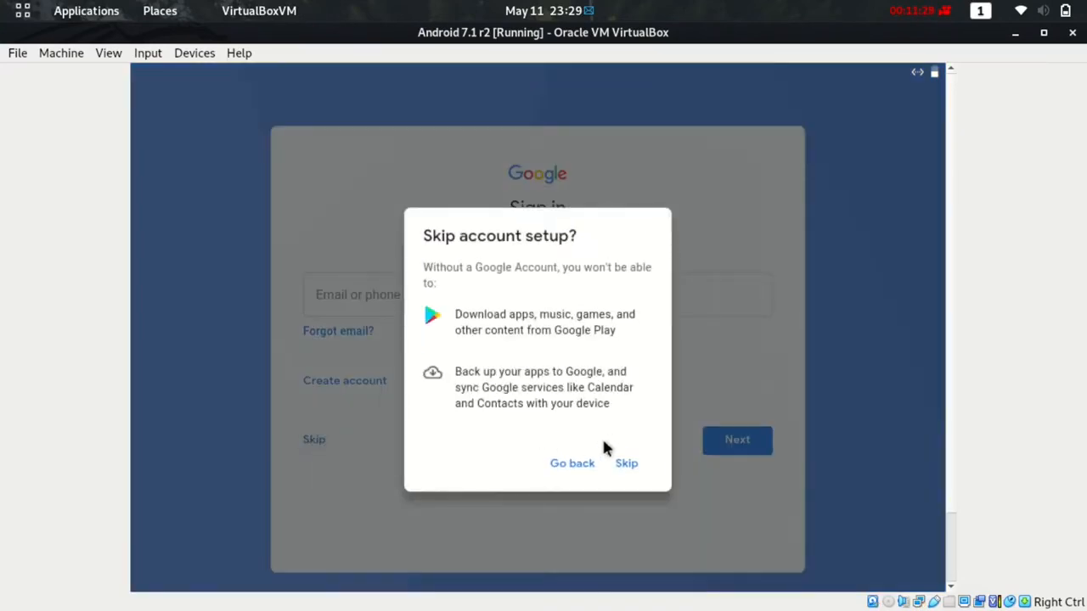
{"action": "left_click", "coordinate": [628, 467]}
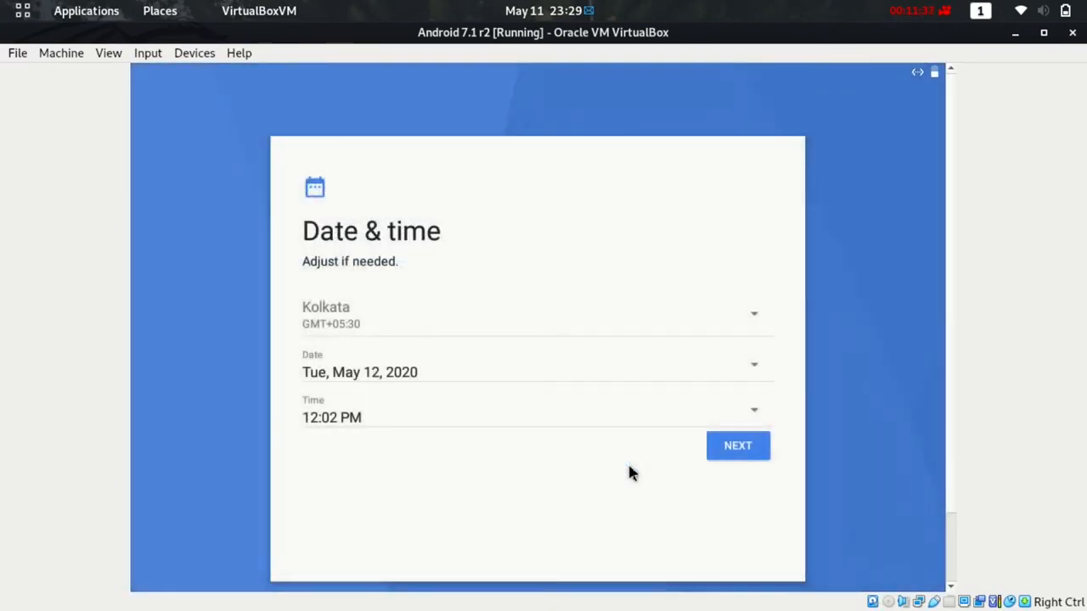
Step: Accept the proposed date and time, and set the device's user name to android
{"action": "left_click", "coordinate": [754, 446]}
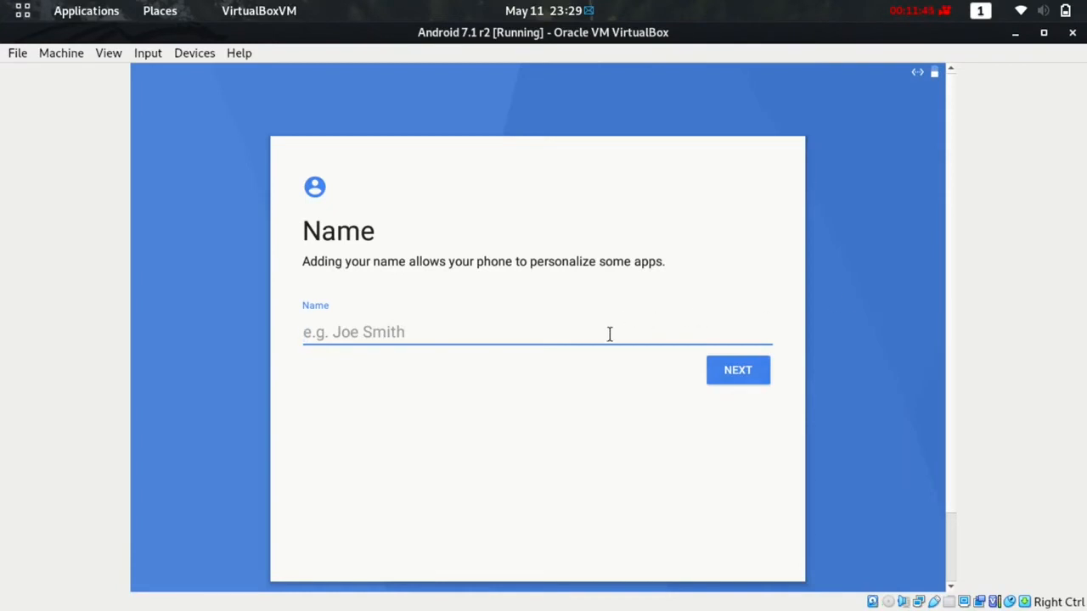
{"action": "type", "text": "android"}
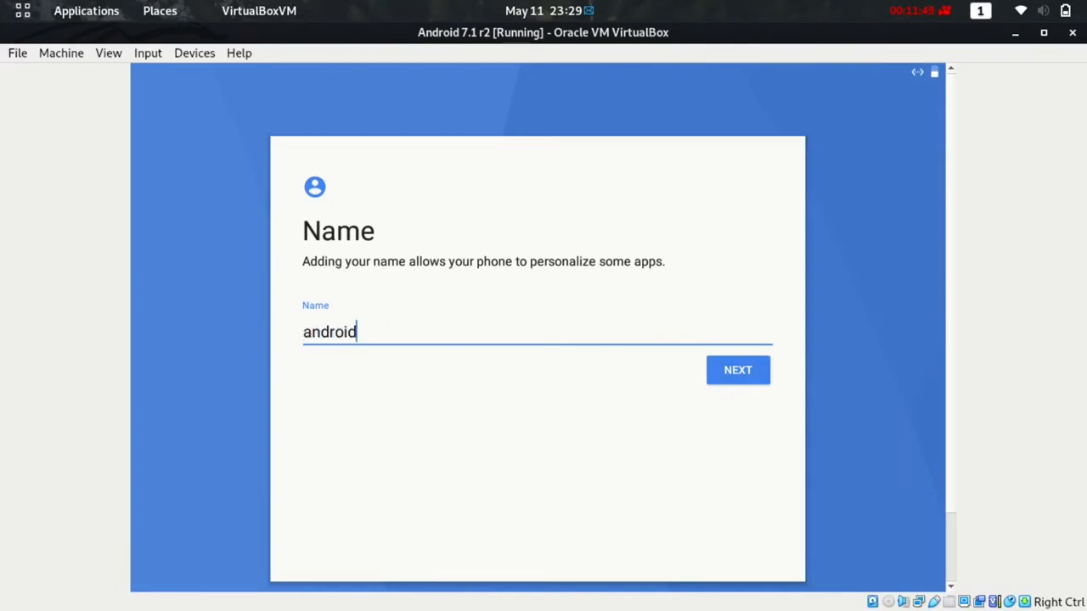
{"action": "left_click", "coordinate": [756, 374]}
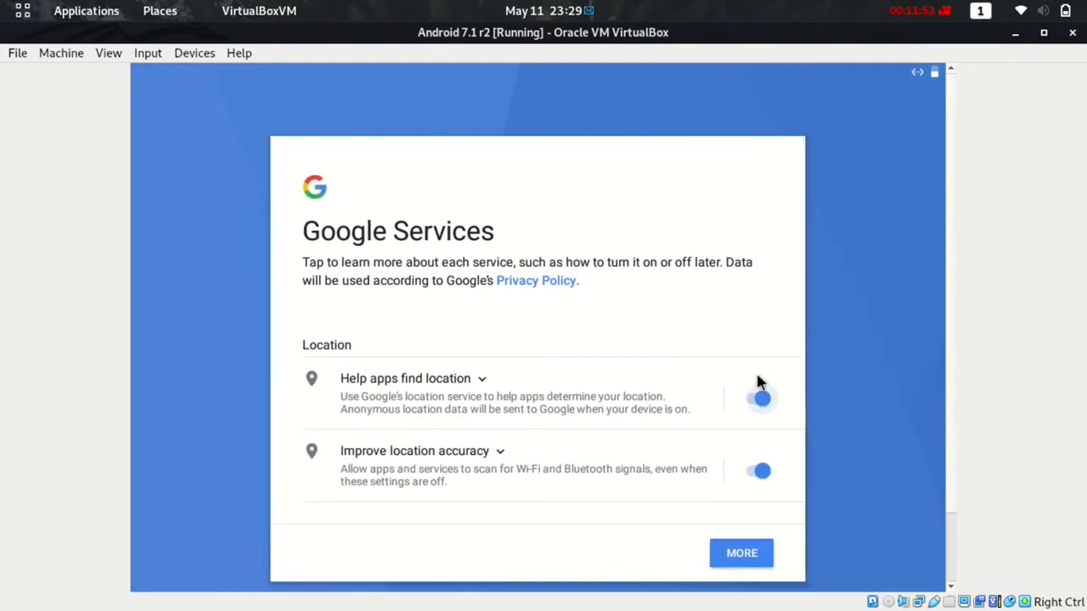
Step: Turn off sending system data in Google Services, leave the location services on, and agree to the terms
{"action": "scroll", "coordinate": [727, 317], "scroll_direction": "down", "scroll_amount": 5}
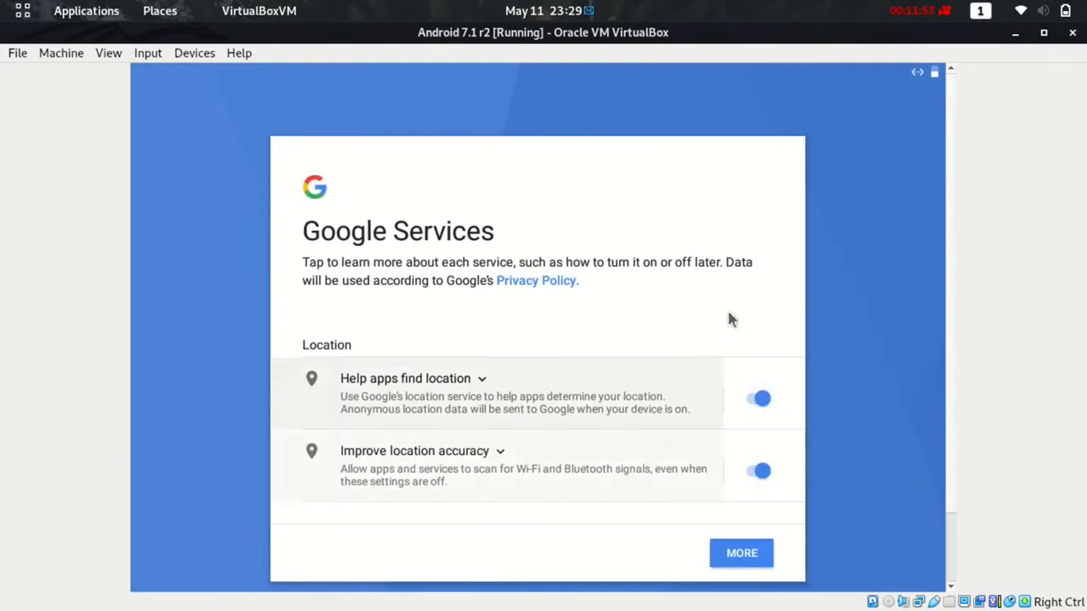
{"action": "left_click", "coordinate": [758, 290]}
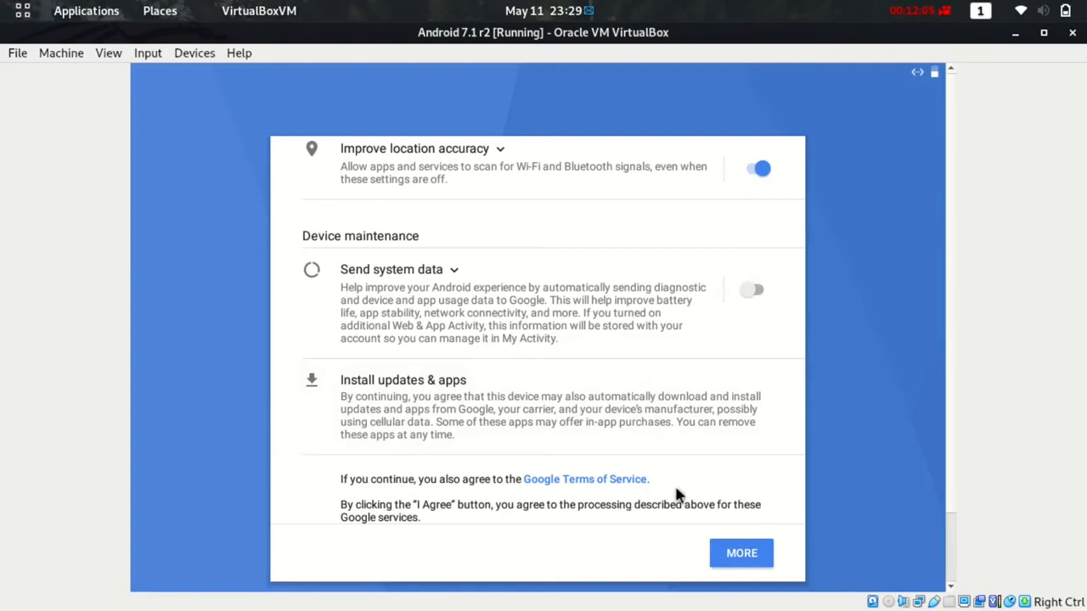
{"action": "scroll", "coordinate": [754, 371], "scroll_direction": "up", "scroll_amount": 3}
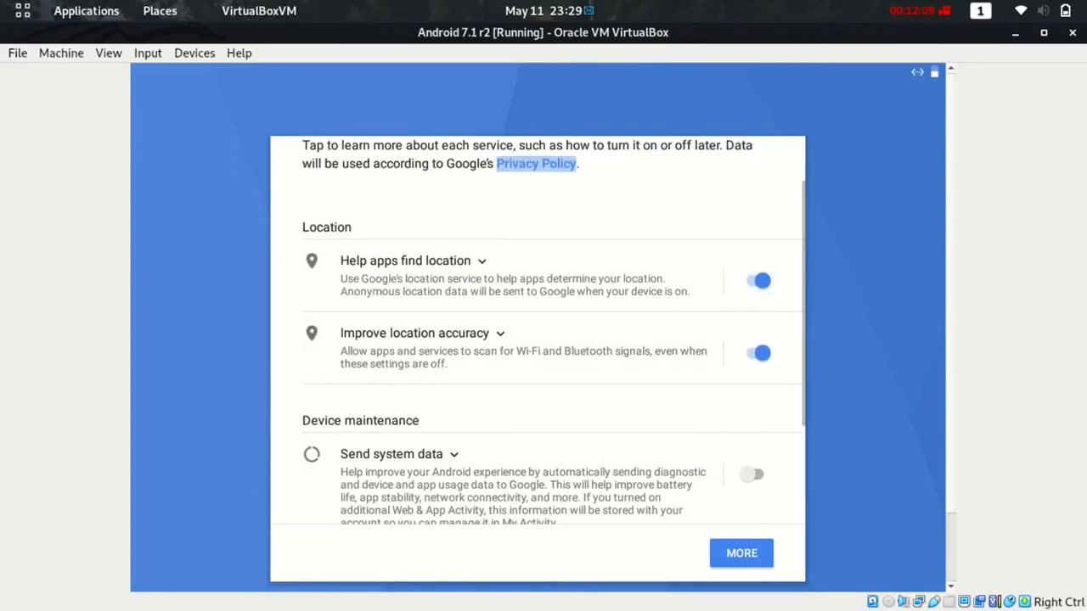
{"action": "scroll", "coordinate": [754, 373], "scroll_direction": "down", "scroll_amount": 3}
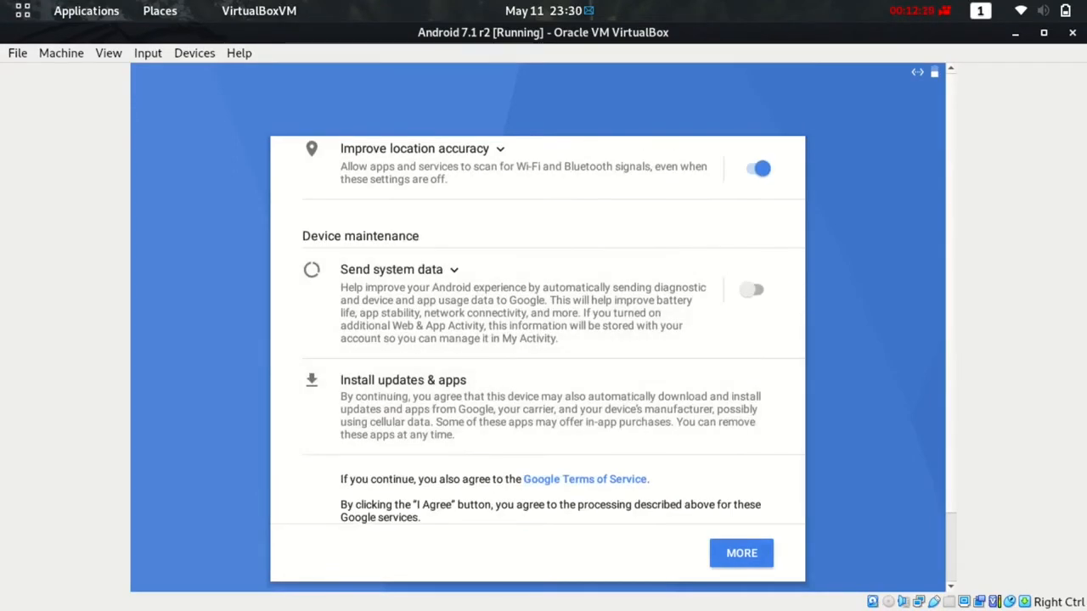
{"action": "left_click", "coordinate": [737, 553]}
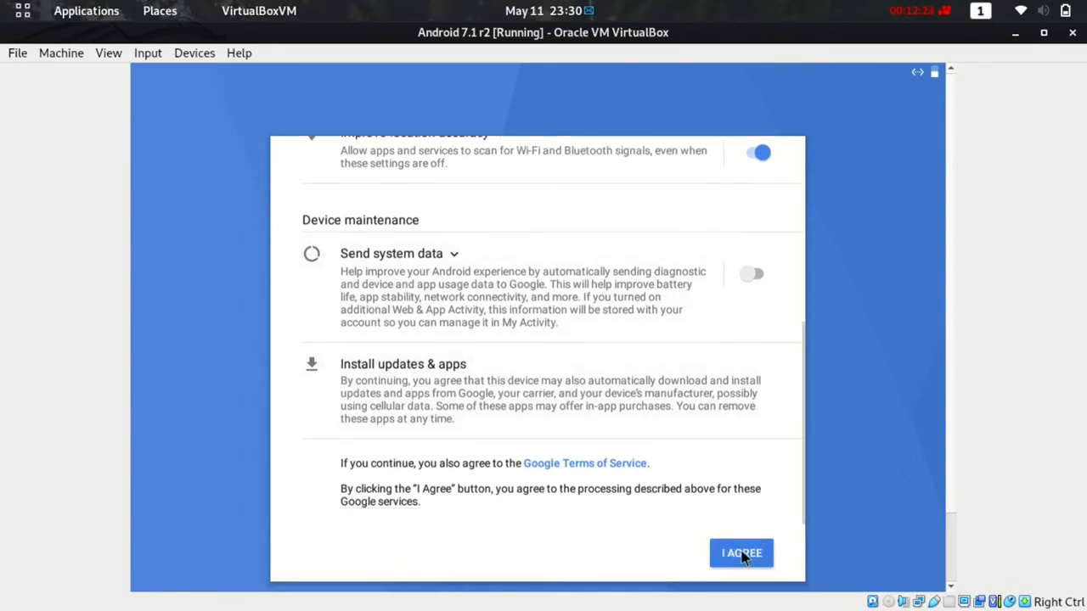
{"action": "left_click", "coordinate": [741, 554]}
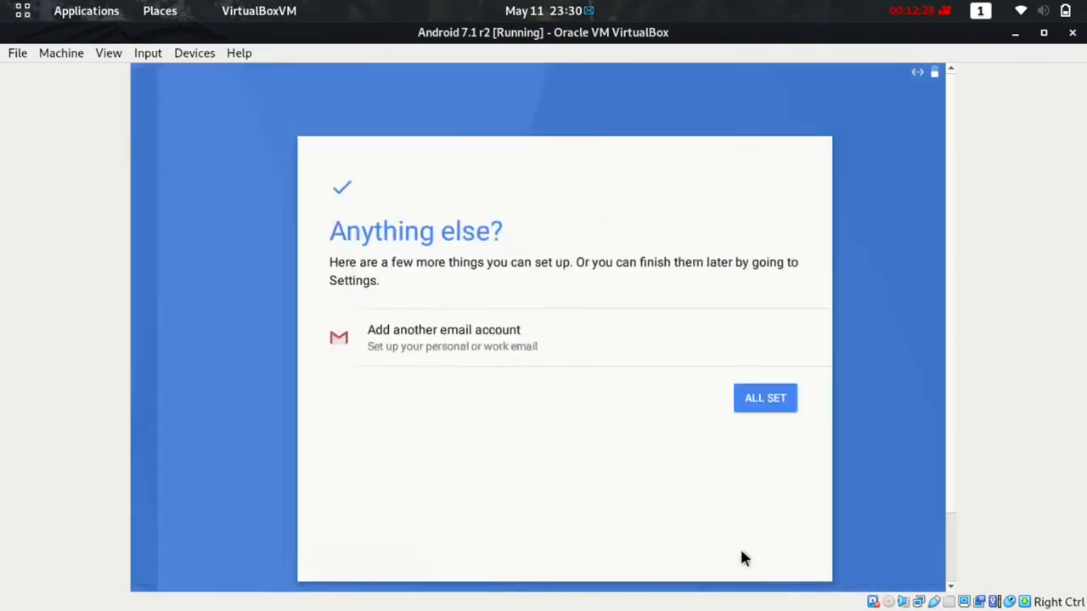
Step: Finish the Android setup without adding another email account and choose Launcher3 as the Home app
{"action": "left_click", "coordinate": [749, 405]}
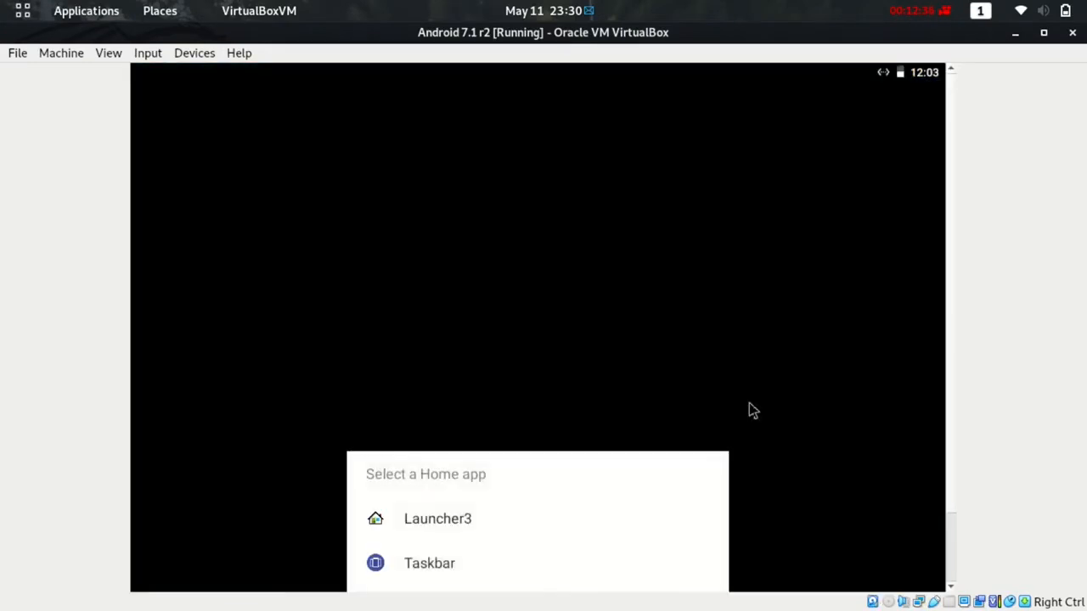
{"action": "left_click", "coordinate": [448, 519]}
{"action": "left_click", "coordinate": [484, 533]}
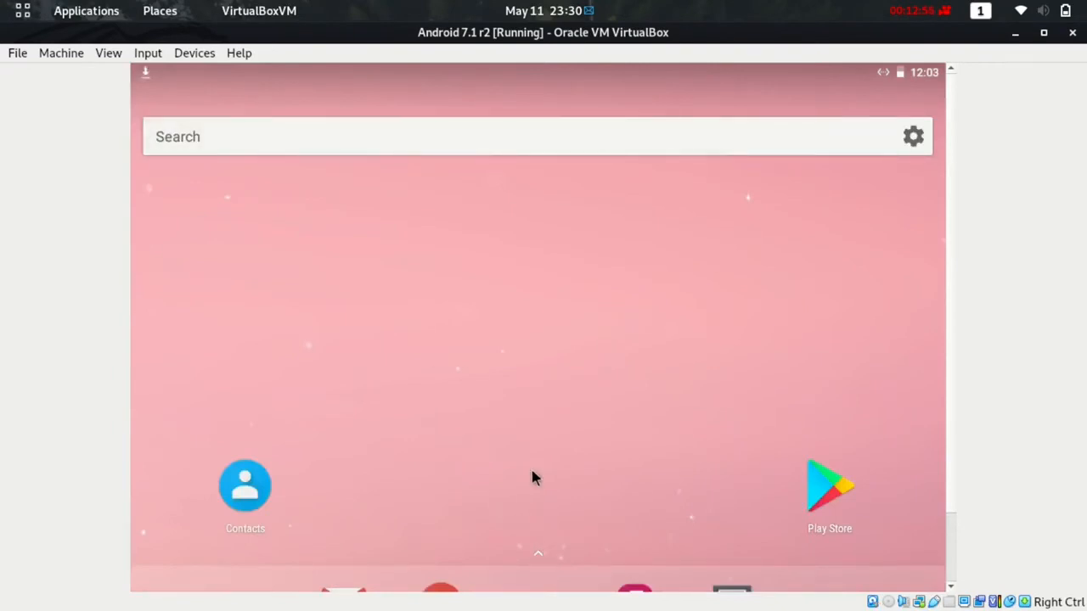
Step: Open Chrome from Android's app list and accept its terms of service on the welcome page
{"action": "left_click", "coordinate": [540, 552]}
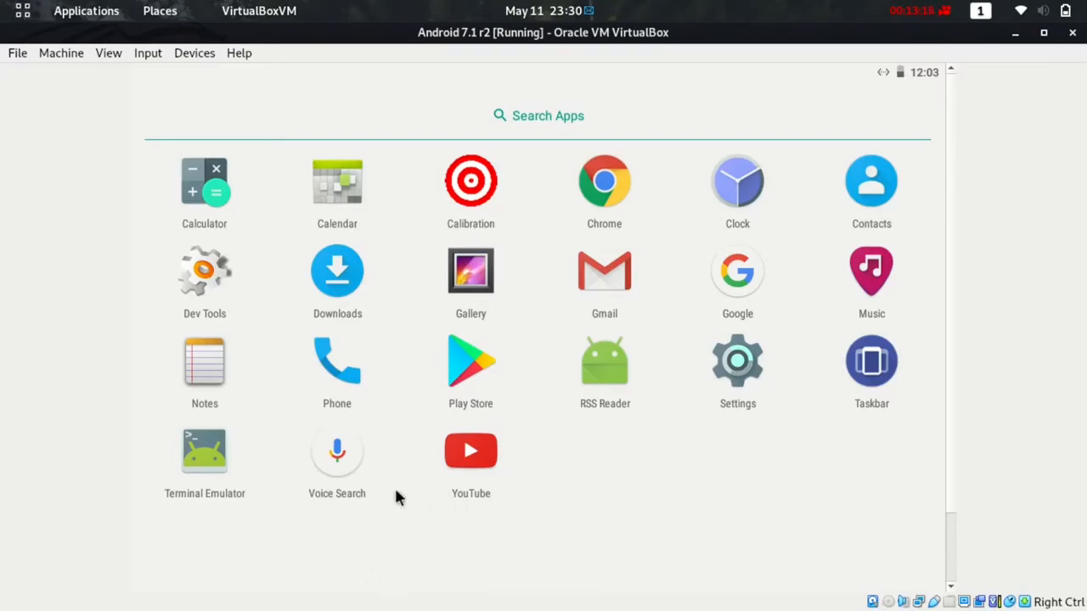
{"action": "left_click", "coordinate": [469, 451]}
{"action": "left_click", "coordinate": [605, 180]}
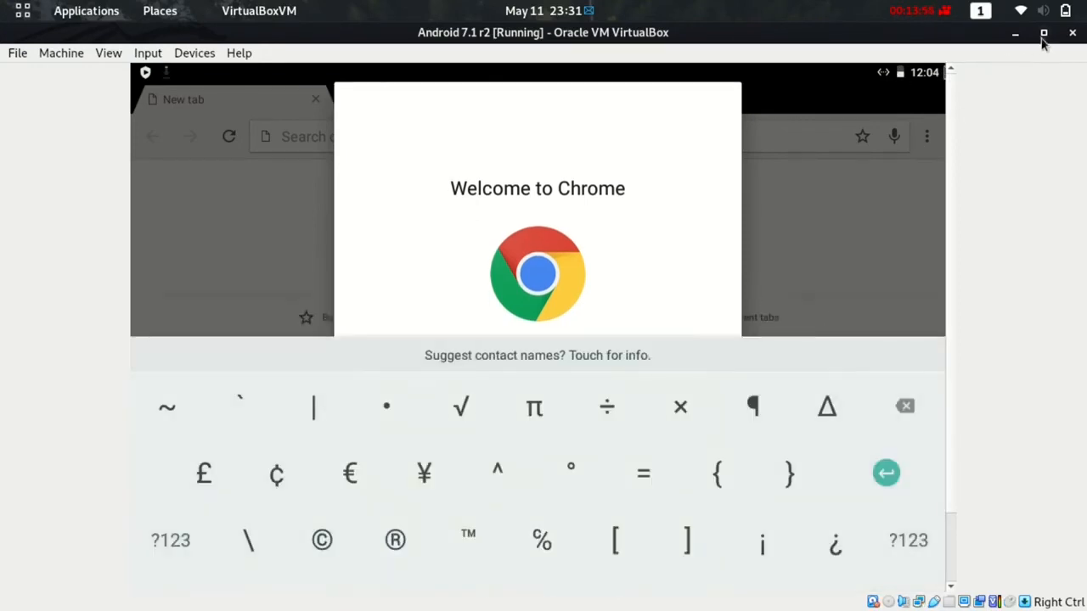
{"action": "left_click", "coordinate": [1044, 32]}
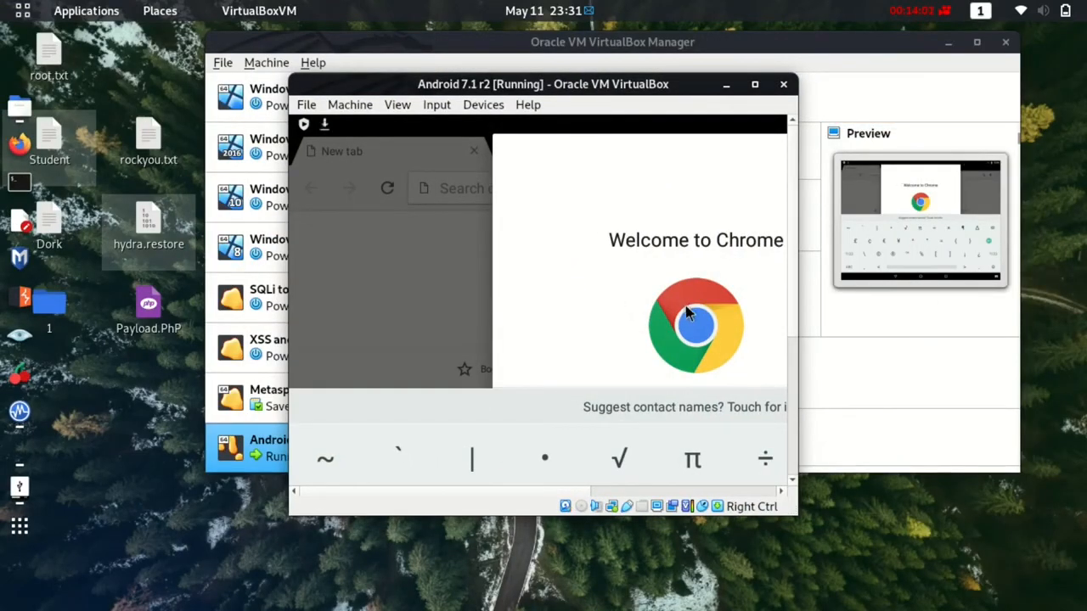
{"action": "scroll", "coordinate": [687, 314], "scroll_direction": "down", "scroll_amount": 5}
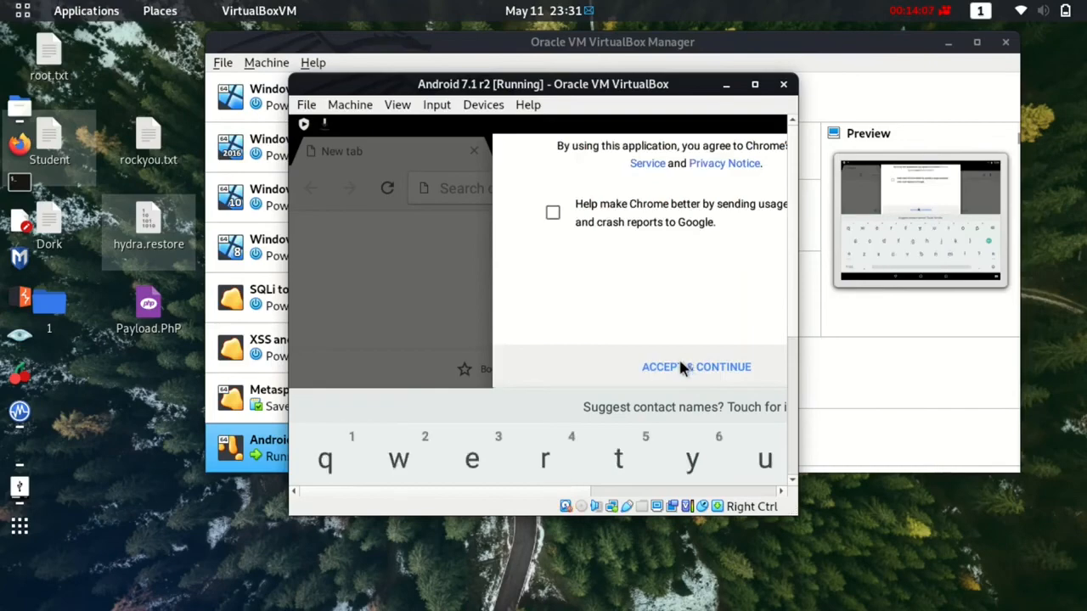
{"action": "left_click", "coordinate": [680, 367]}
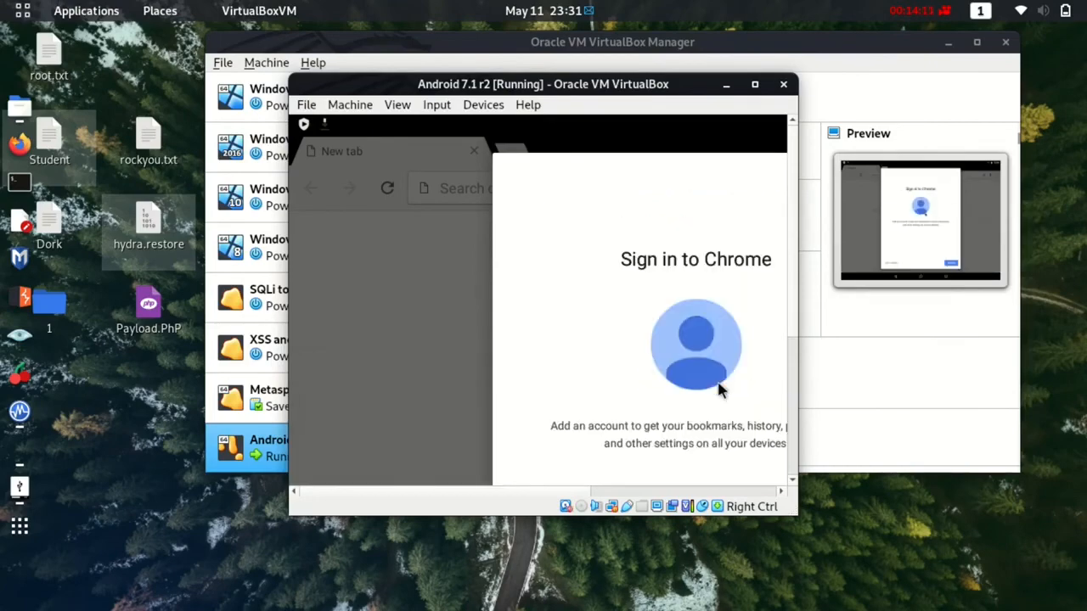
Step: Maximize the virtual machine window and decline signing in to Chrome
{"action": "left_click", "coordinate": [755, 86]}
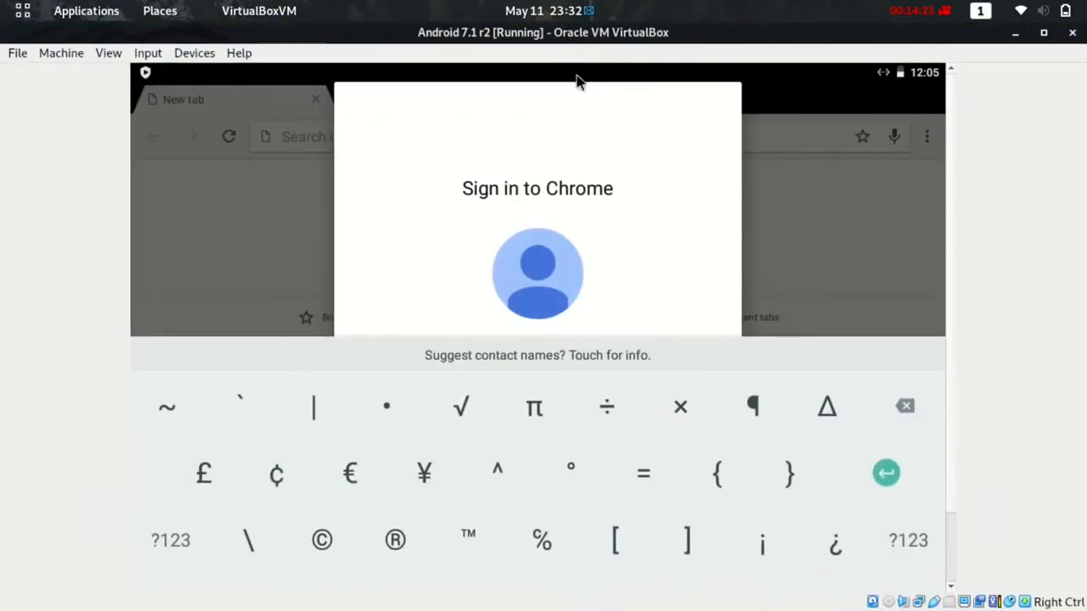
{"action": "scroll", "coordinate": [504, 200], "scroll_direction": "down", "scroll_amount": 5}
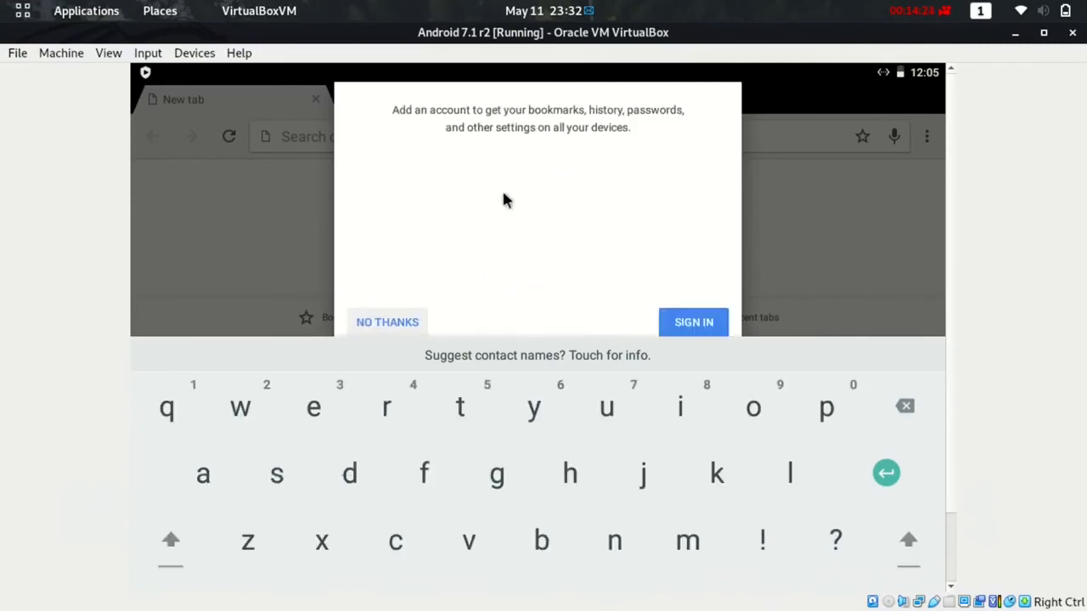
{"action": "left_click", "coordinate": [393, 322]}
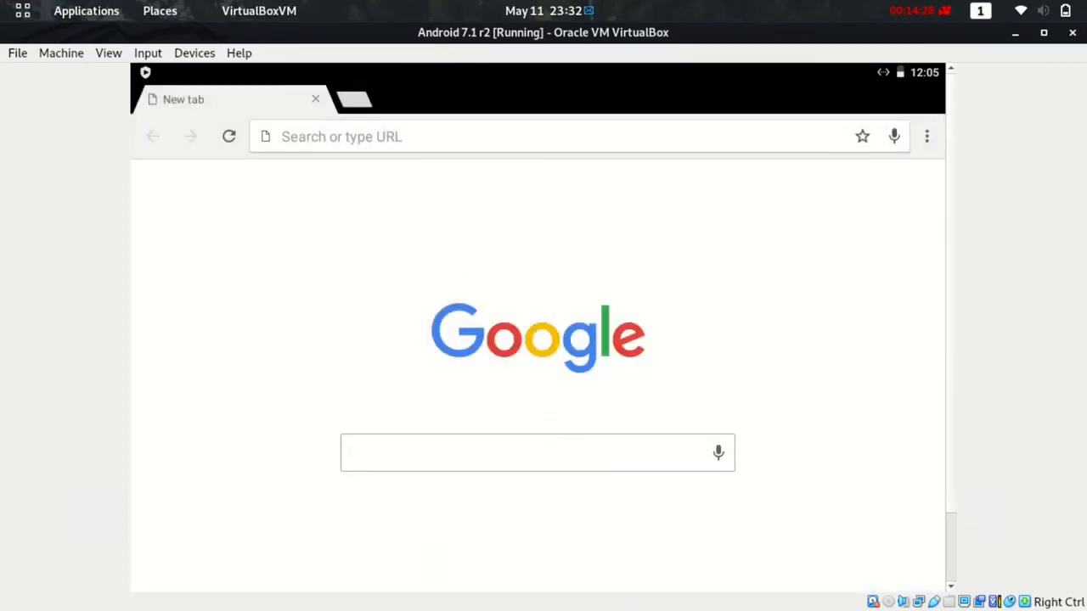
Step: Search Google for kali in Chrome and look through the results
{"action": "left_click", "coordinate": [447, 455]}
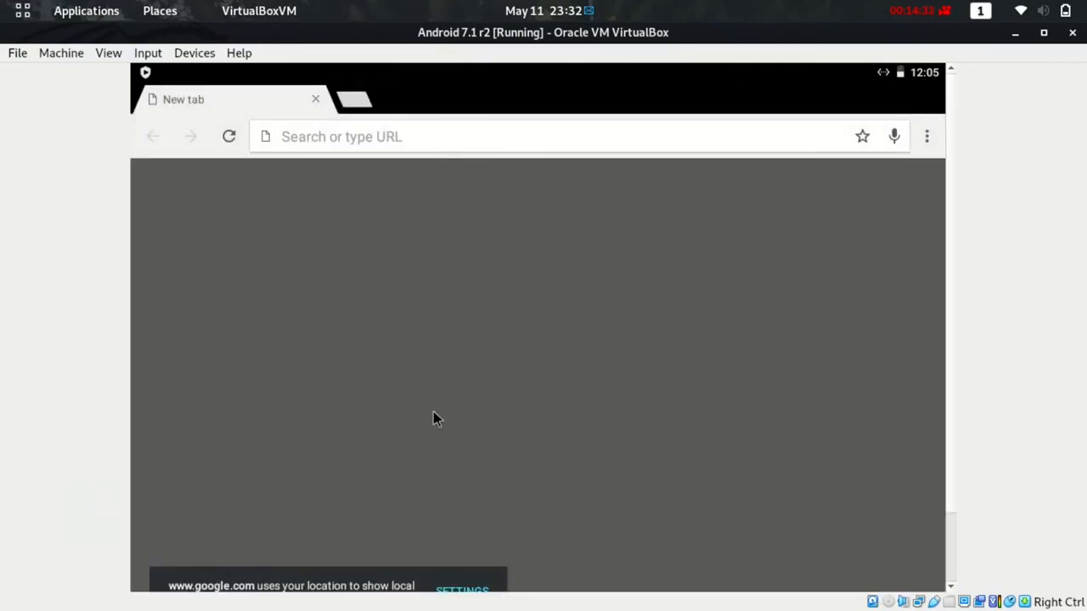
{"action": "type", "text": "kali"}
{"action": "key", "text": "Return"}
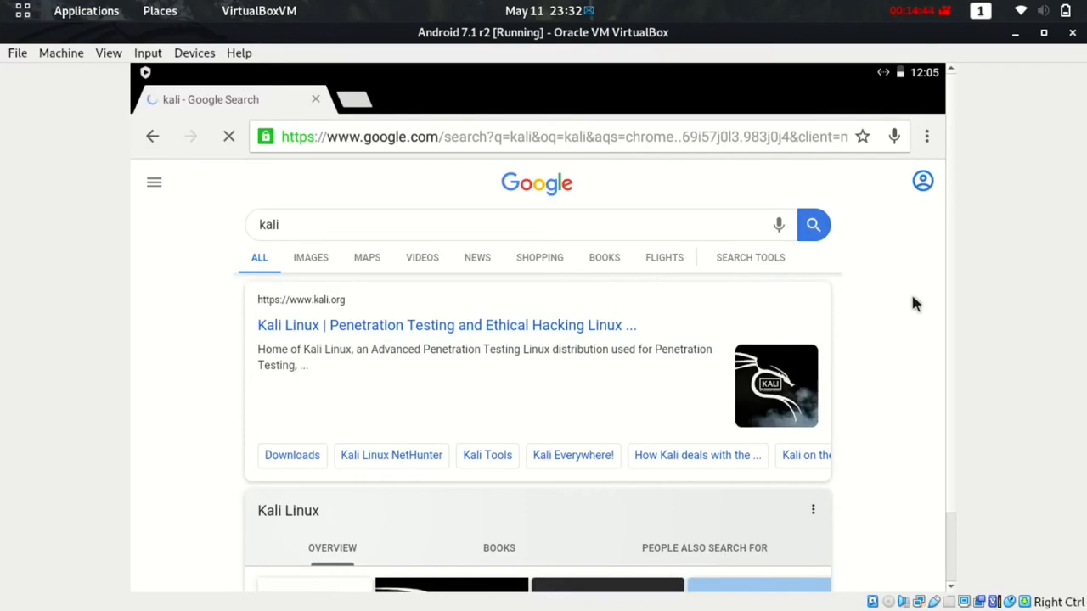
{"action": "scroll", "coordinate": [912, 303], "scroll_direction": "down", "scroll_amount": 3}
{"action": "scroll", "coordinate": [912, 303], "scroll_direction": "up", "scroll_amount": 3}
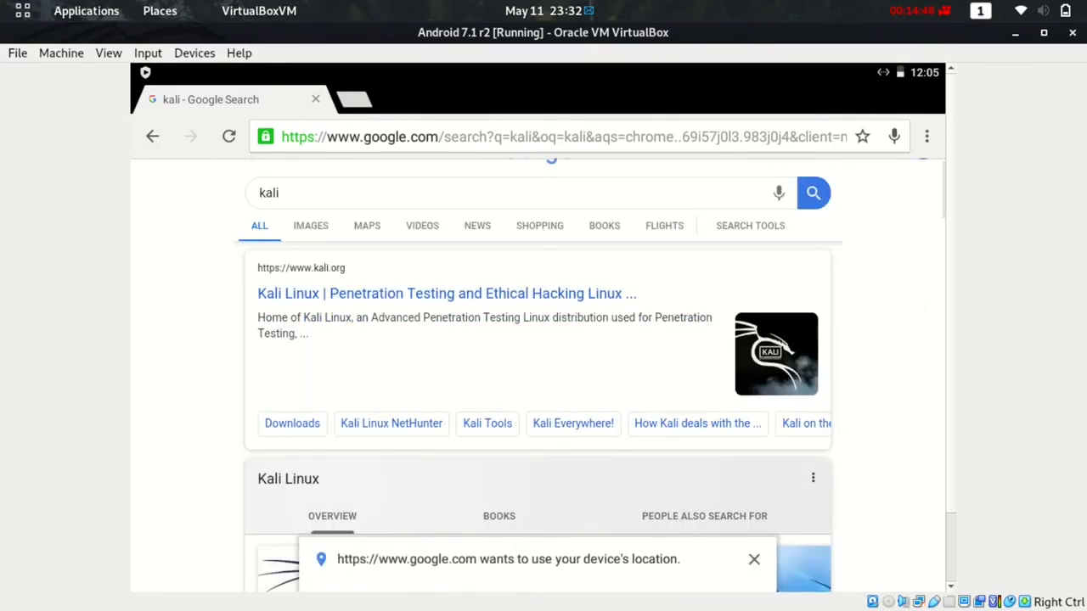
{"action": "scroll", "coordinate": [546, 375], "scroll_direction": "up", "scroll_amount": 1}
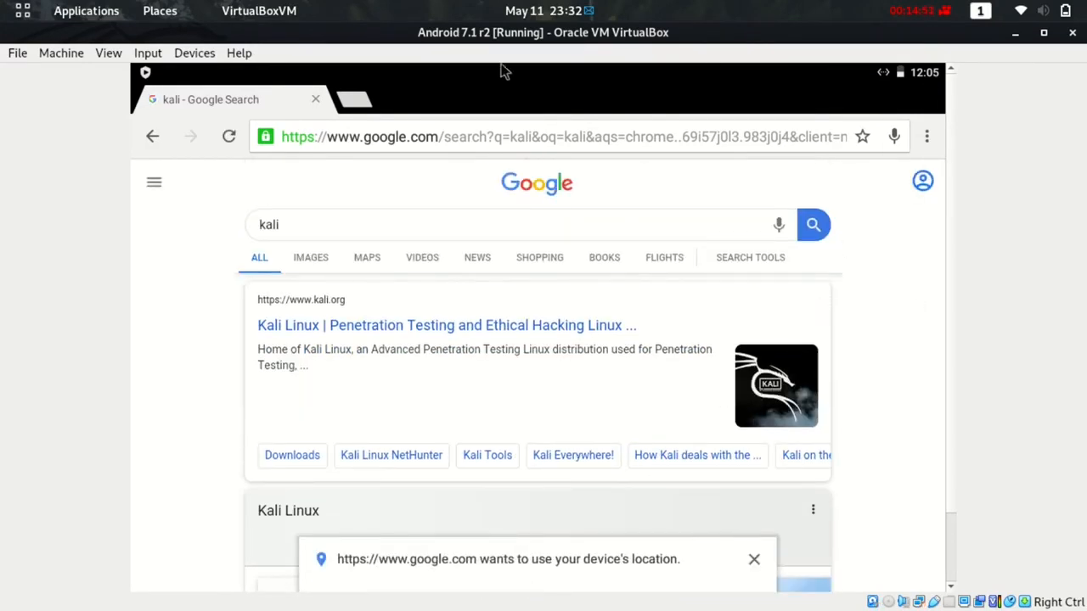
Step: Replace the kali search tab with a new empty one and go back from Chrome to Android's home screen
{"action": "left_click", "coordinate": [315, 99]}
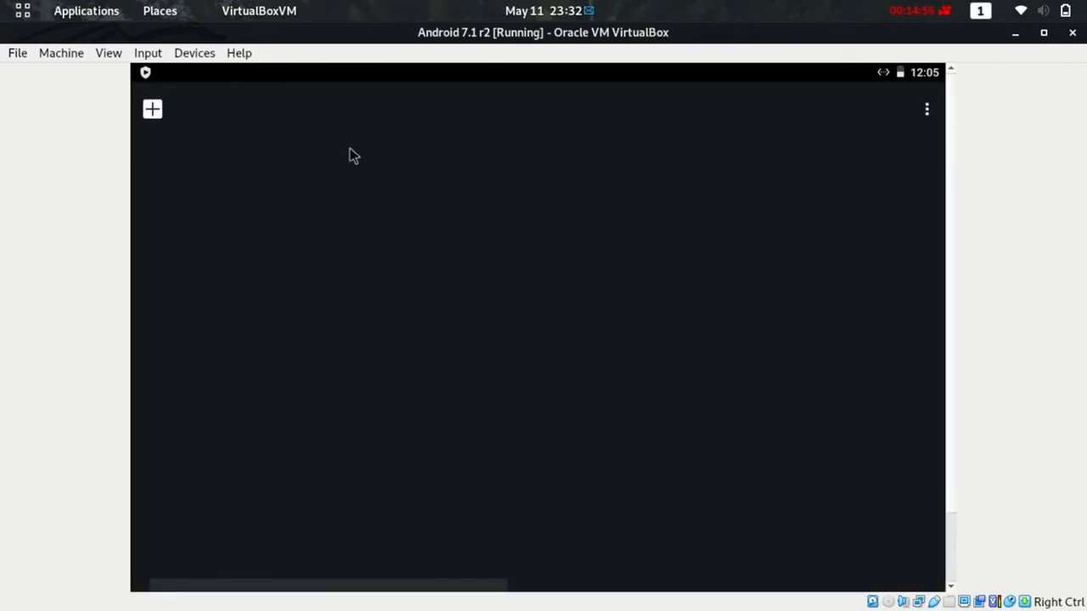
{"action": "left_click", "coordinate": [152, 109]}
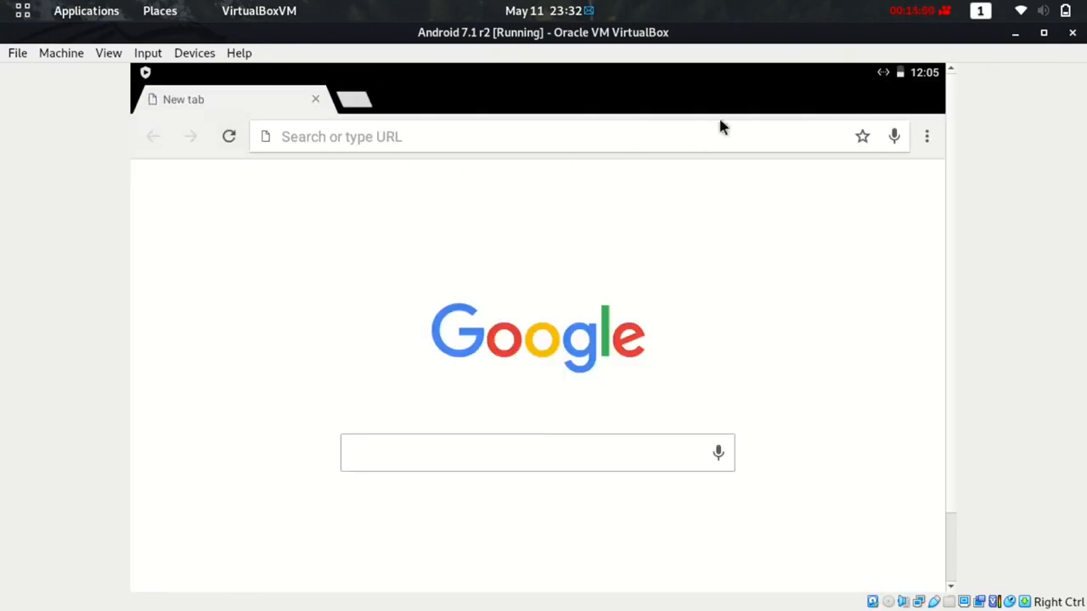
{"action": "right_click", "coordinate": [713, 122]}
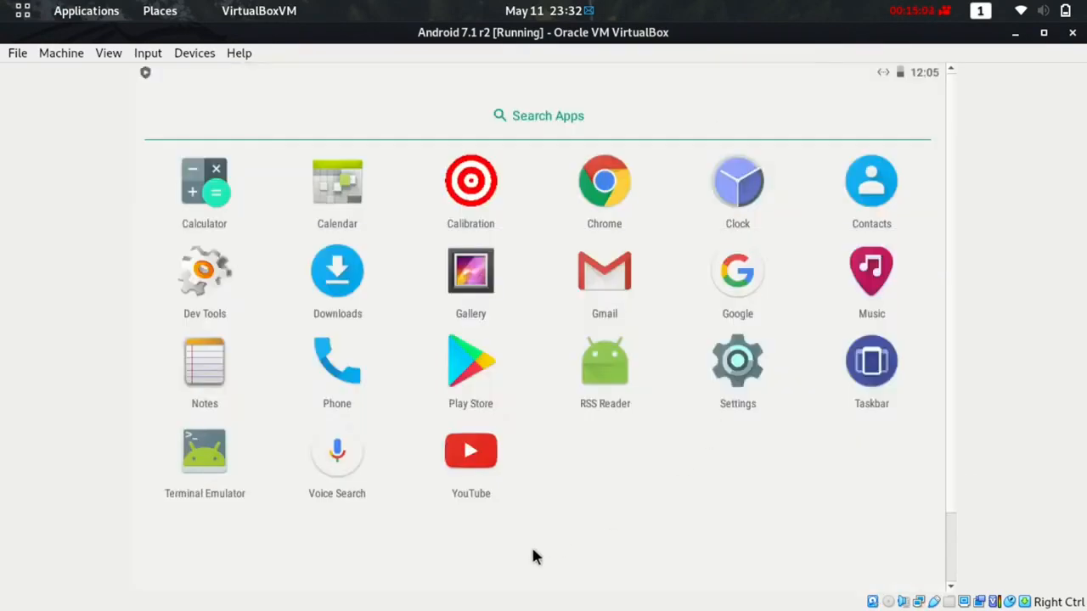
{"action": "right_click", "coordinate": [543, 577]}
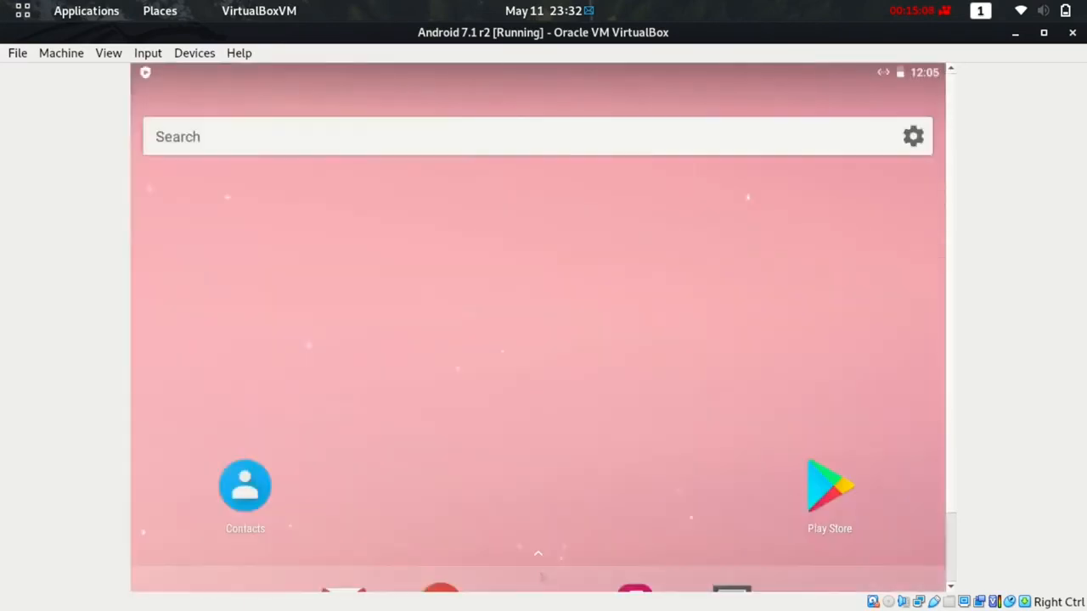
Step: Switch Android's screen rotation from auto-rotate to landscape in the quick settings
{"action": "left_click", "coordinate": [147, 75]}
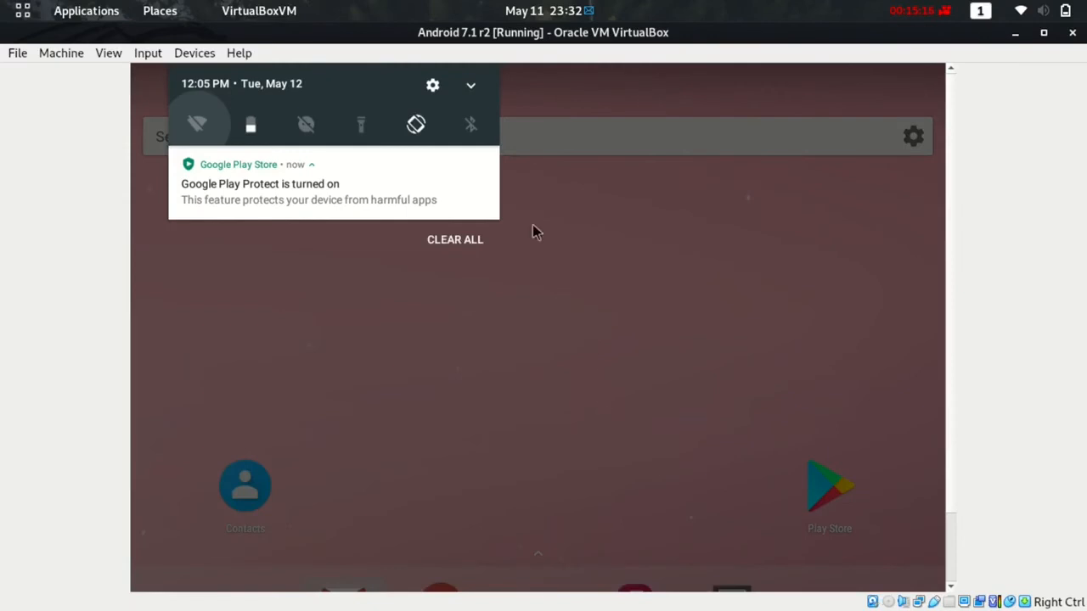
{"action": "left_click", "coordinate": [415, 124]}
{"action": "left_click", "coordinate": [627, 279]}
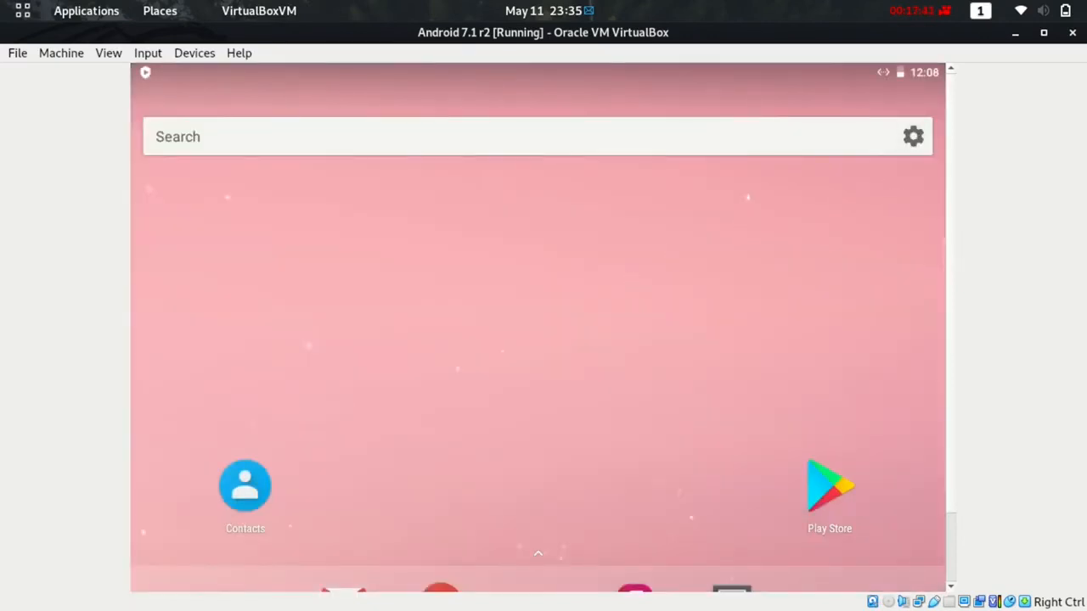
Step: Expand the full quick settings, lower the screen brightness slightly, and close them
{"action": "left_click", "coordinate": [150, 80]}
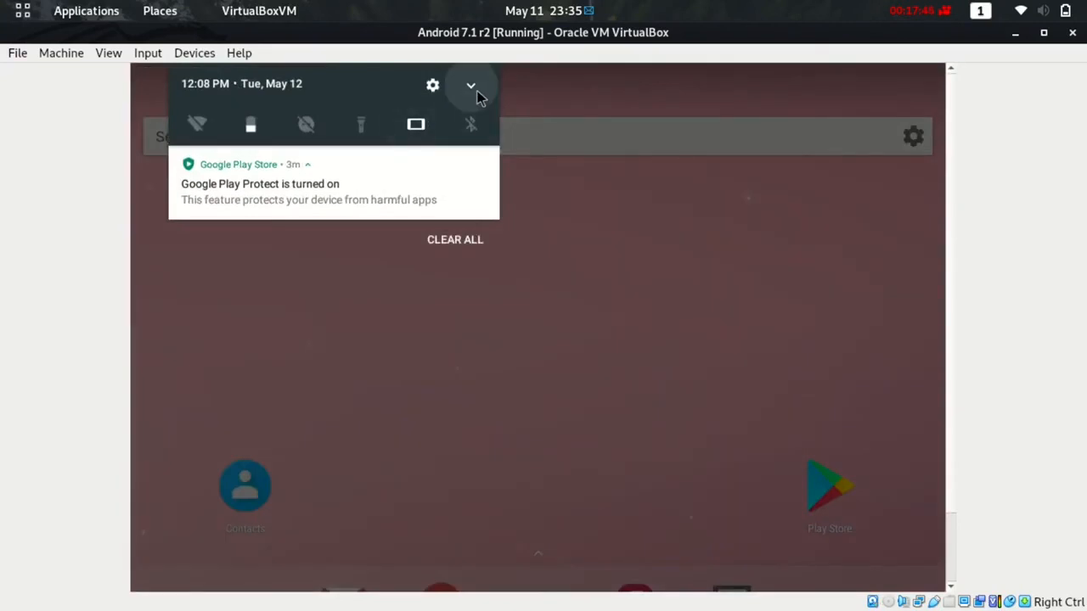
{"action": "left_click", "coordinate": [472, 86]}
{"action": "left_click", "coordinate": [365, 161]}
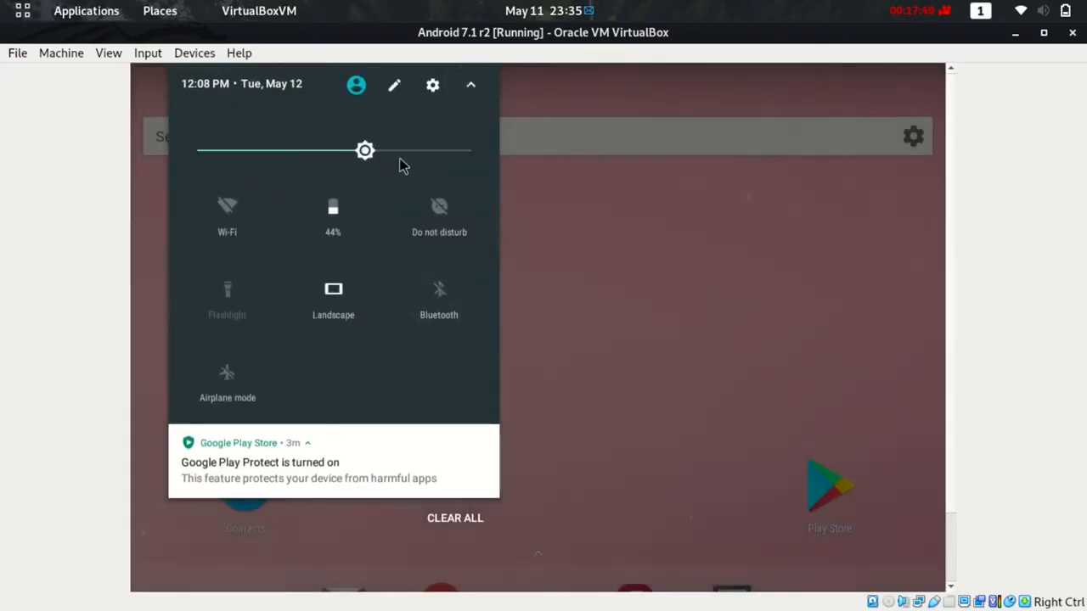
{"action": "left_click_drag", "start_coordinate": [402, 165], "coordinate": [352, 165]}
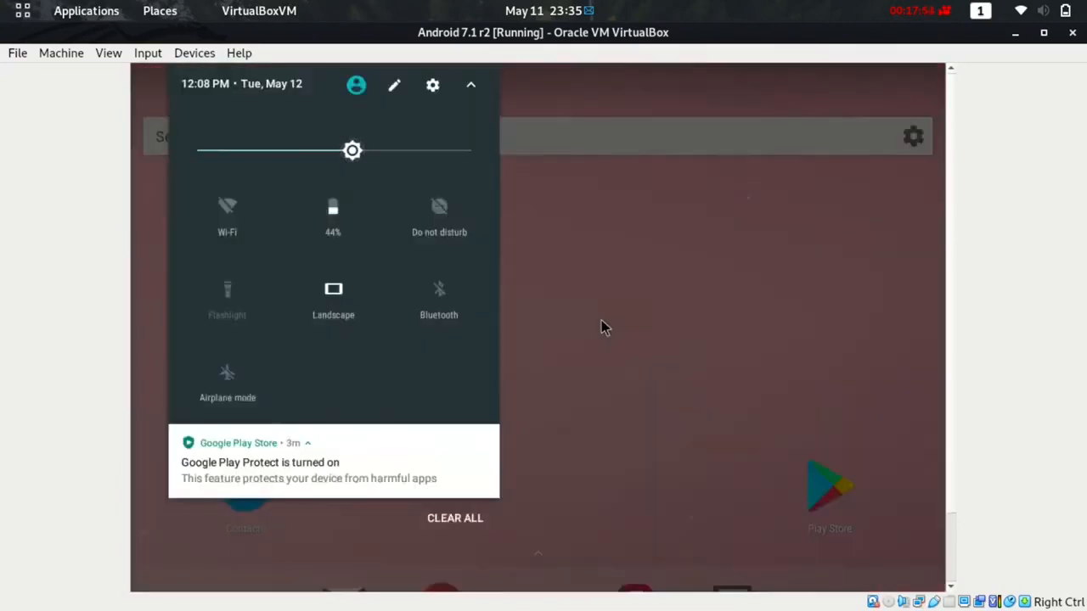
{"action": "left_click", "coordinate": [601, 328]}
Step: Download the VBoxGuestAdditions_6.1.6.iso image, replace the existing file, and insert it into the running machine's optical drive
{"action": "left_click", "coordinate": [193, 53]}
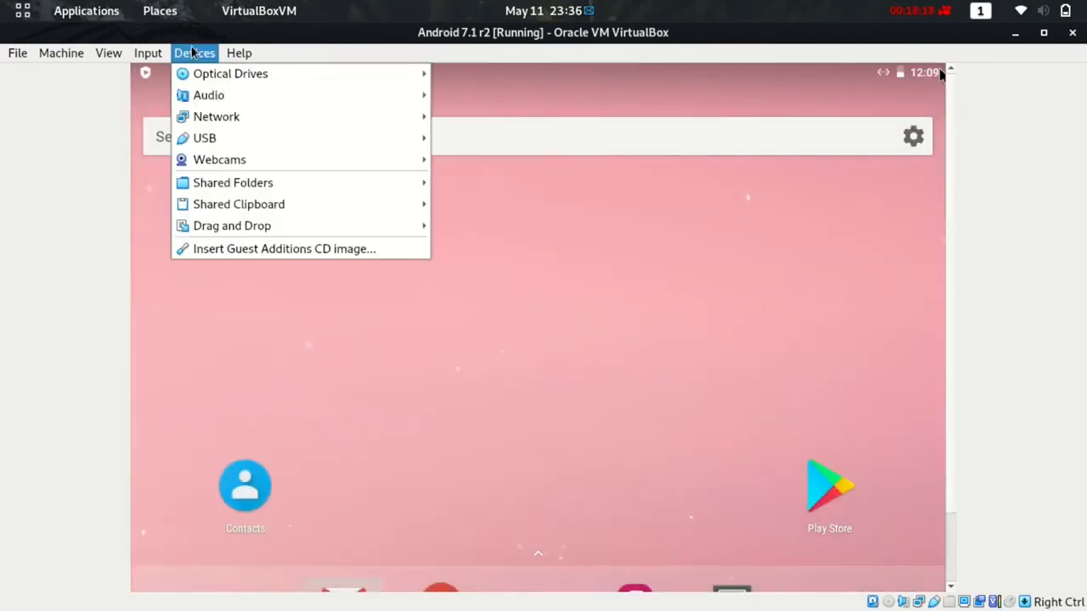
{"action": "left_click", "coordinate": [280, 249]}
{"action": "left_click", "coordinate": [587, 377]}
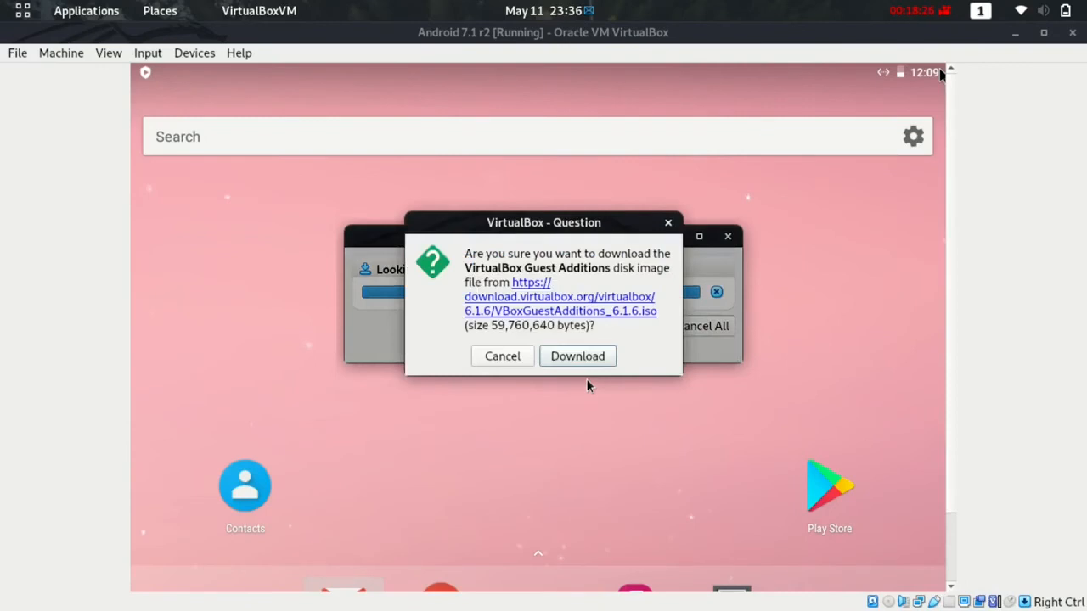
{"action": "left_click", "coordinate": [585, 359]}
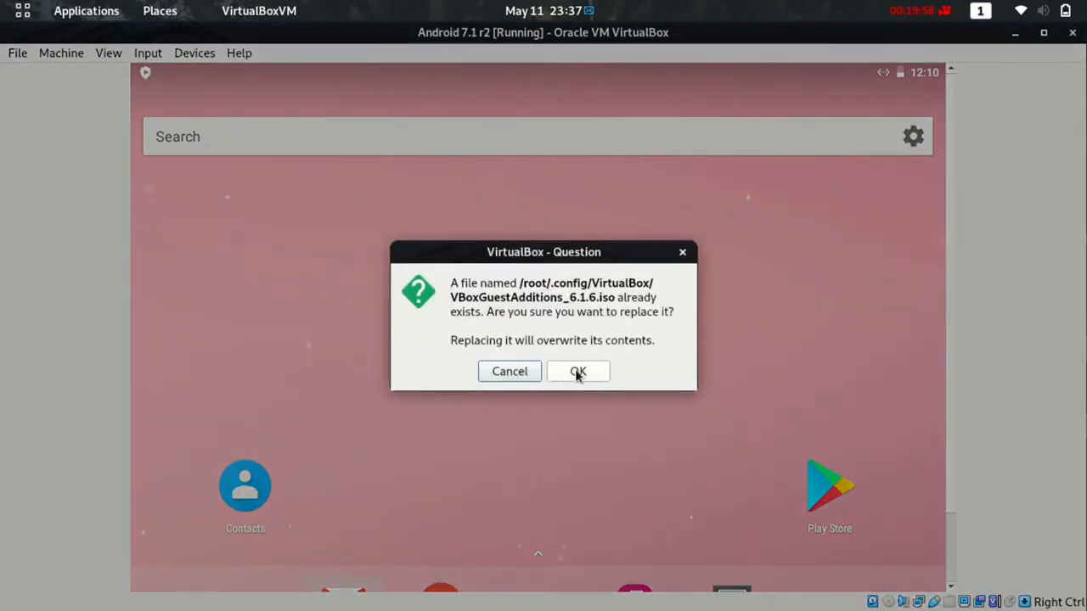
{"action": "left_click", "coordinate": [576, 373]}
{"action": "left_click", "coordinate": [577, 376]}
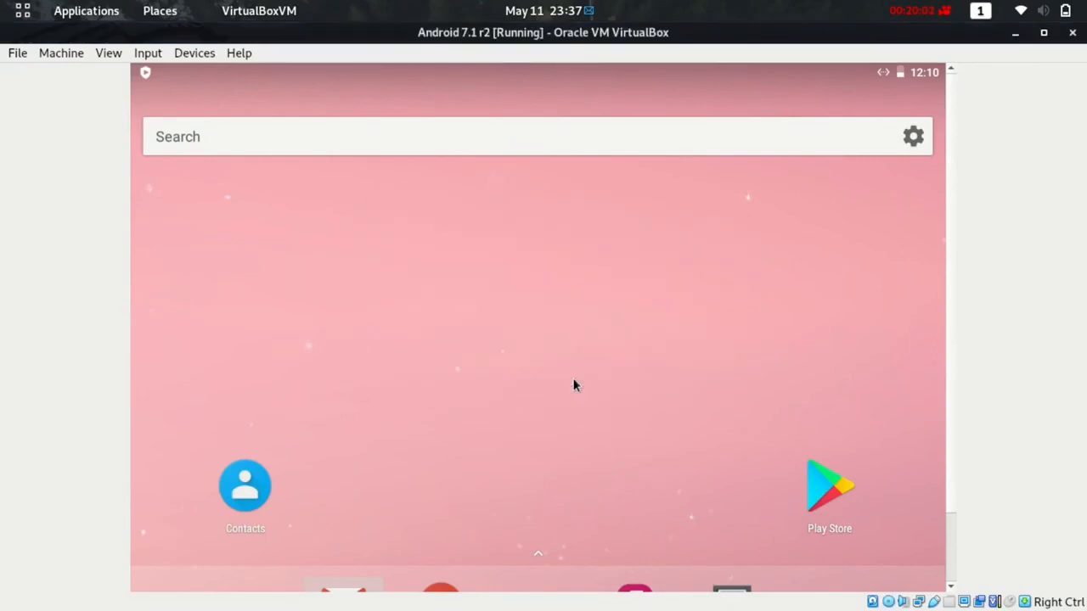
Step: Minimize the VirtualBox Manager window and maximize the Android 7.1 r2 machine window again
{"action": "left_click", "coordinate": [1043, 32]}
{"action": "left_click", "coordinate": [921, 54]}
{"action": "left_click", "coordinate": [948, 42]}
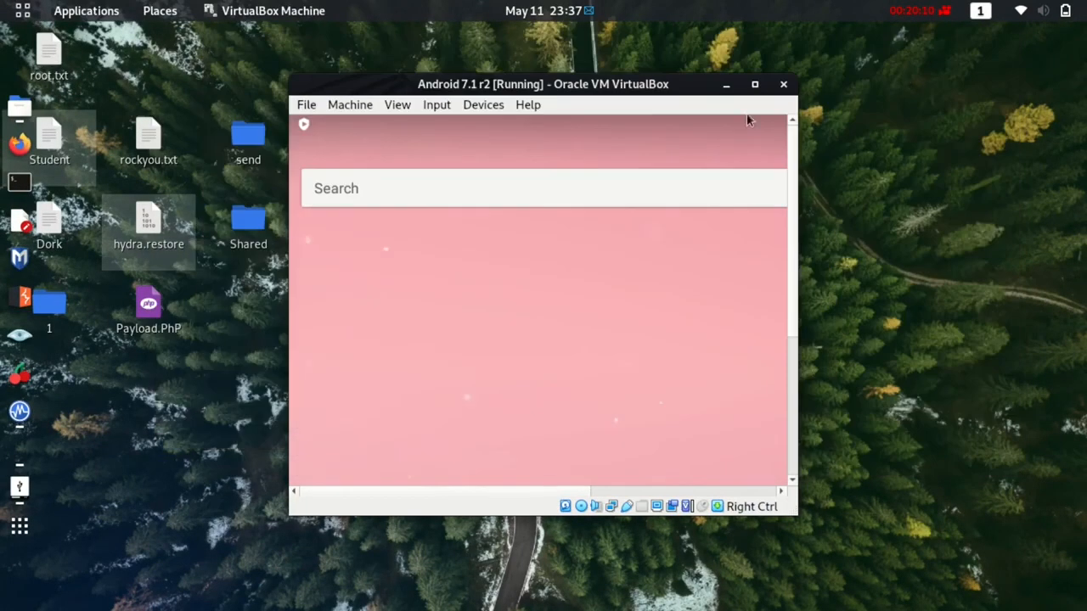
{"action": "left_click", "coordinate": [753, 84]}
{"action": "left_click", "coordinate": [1043, 33]}
{"action": "left_click", "coordinate": [754, 83]}
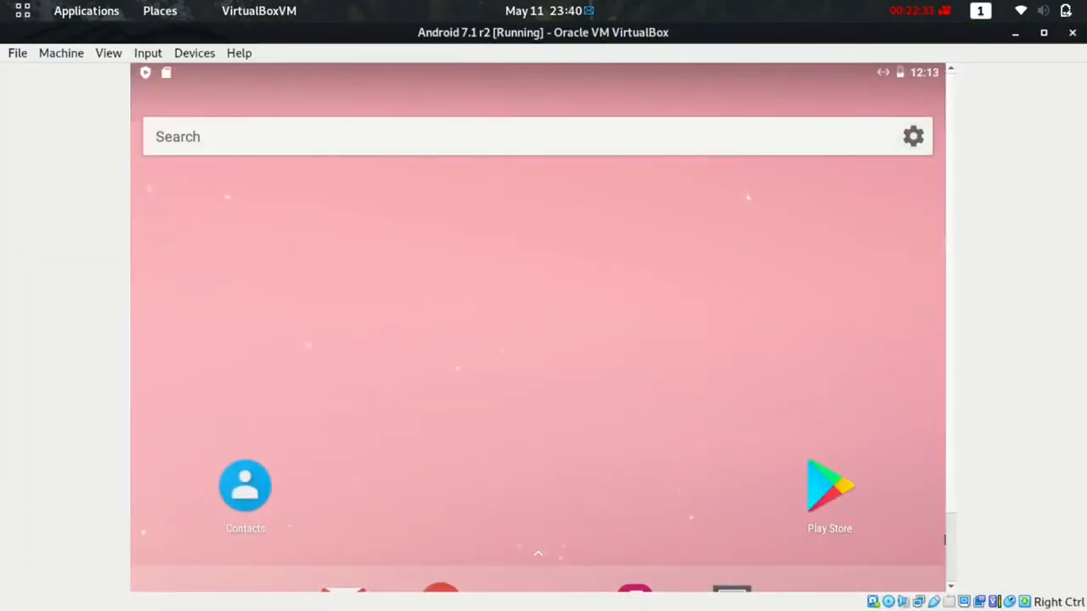
Step: Leave the home screen's edit view and close the Android 7.1 r2 virtual machine by powering it off
{"action": "left_click", "coordinate": [942, 370]}
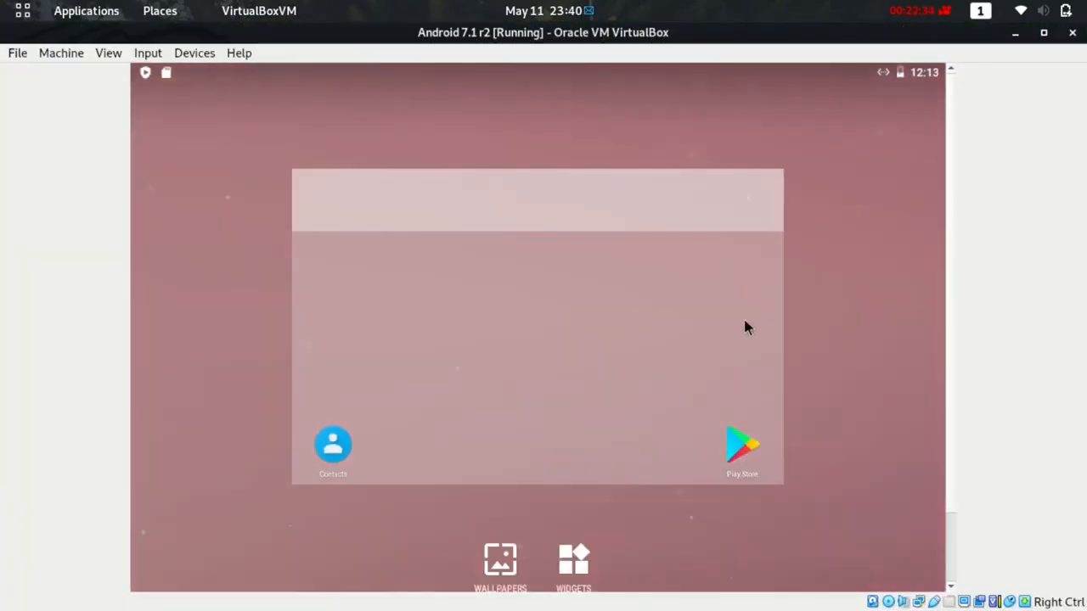
{"action": "left_click", "coordinate": [869, 354]}
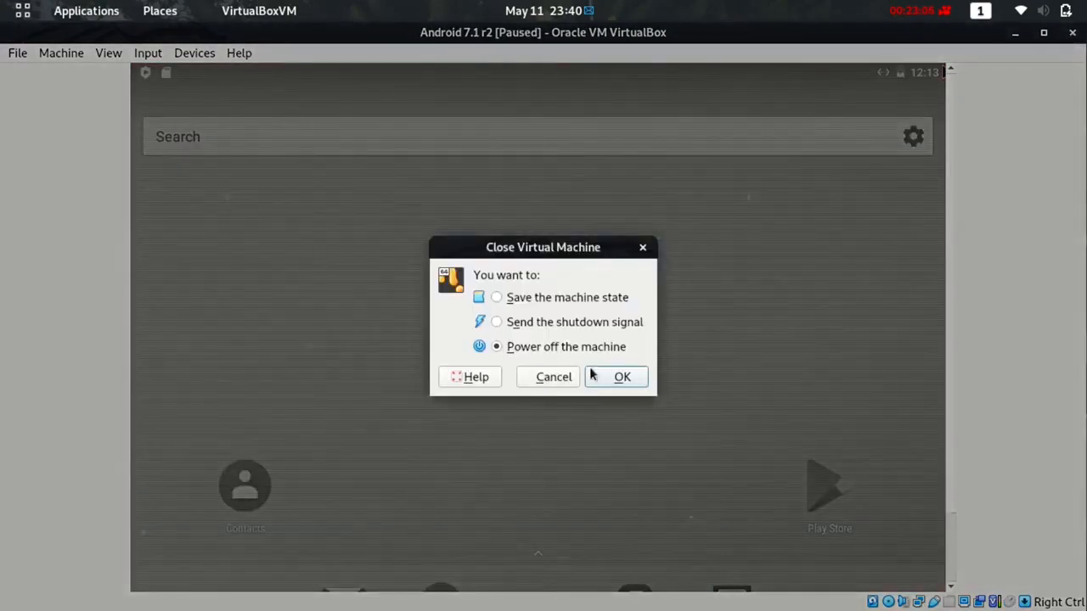
{"action": "left_click", "coordinate": [617, 377]}
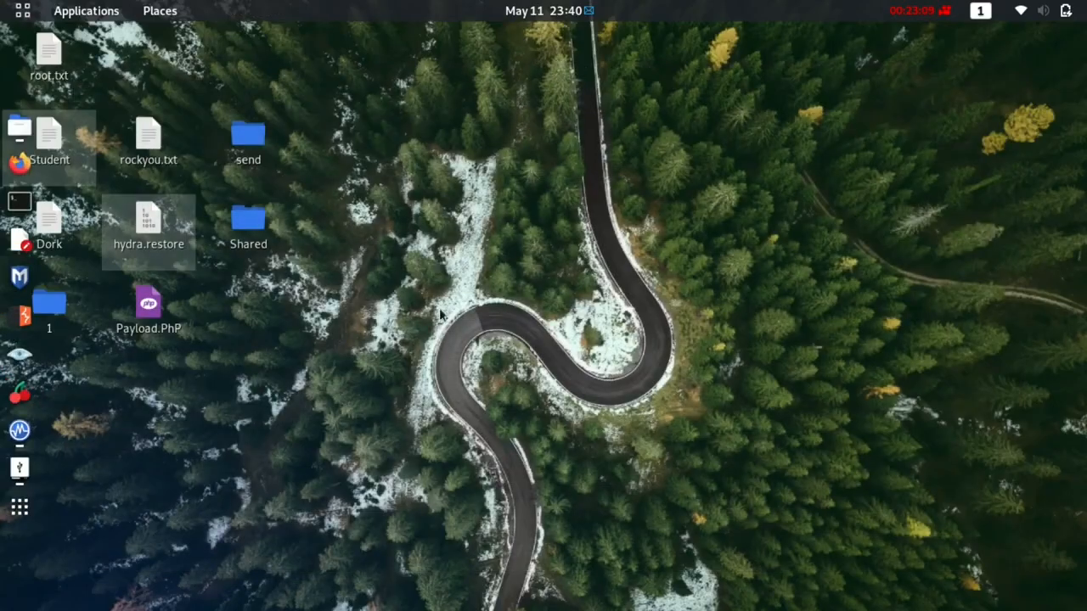
{"action": "left_click", "coordinate": [940, 15]}
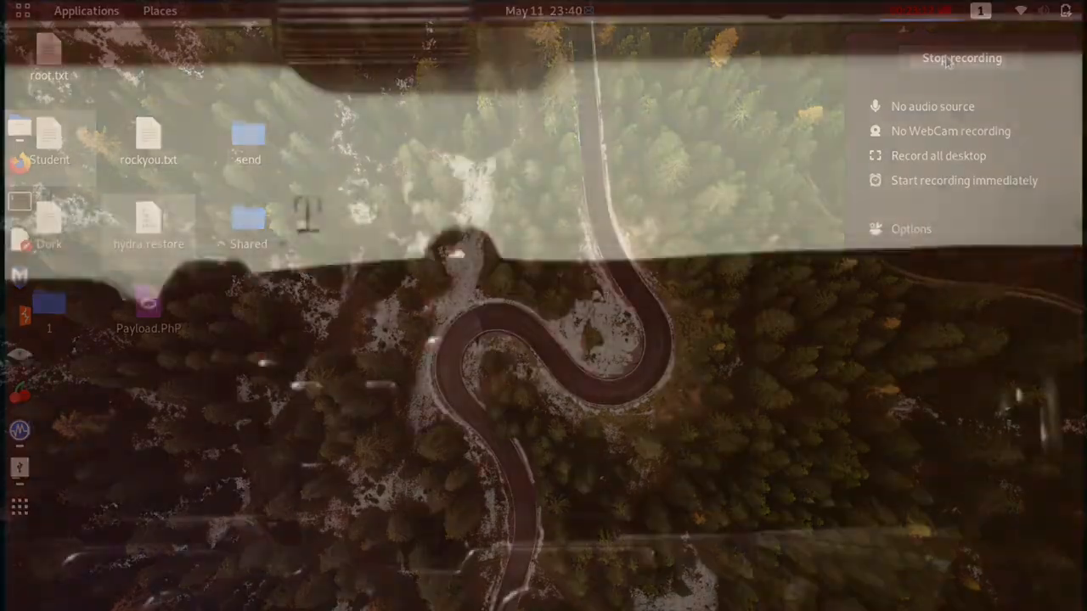